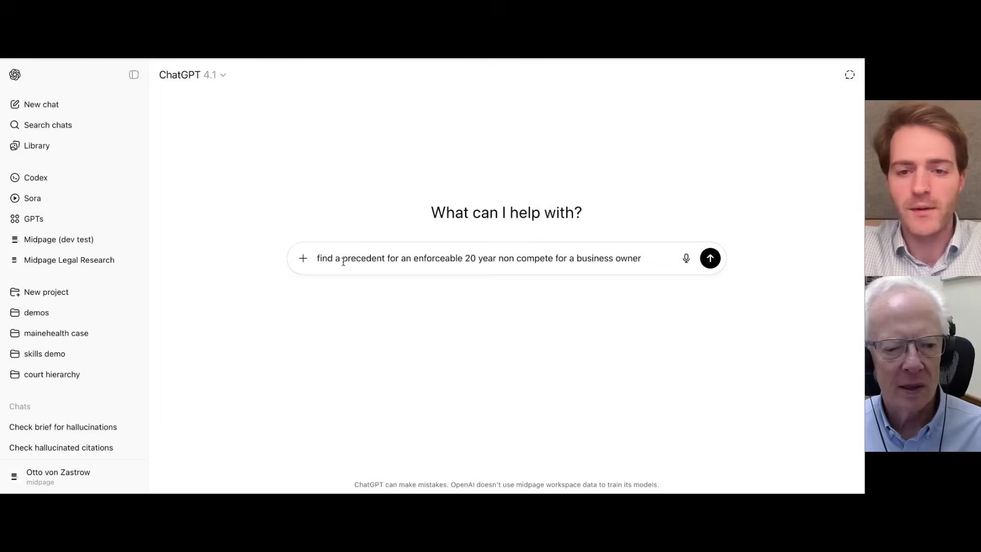
# Send the 20-year business-owner non-compete question and read the reply through its Bottom Line.
pyautogui.click(710, 258)
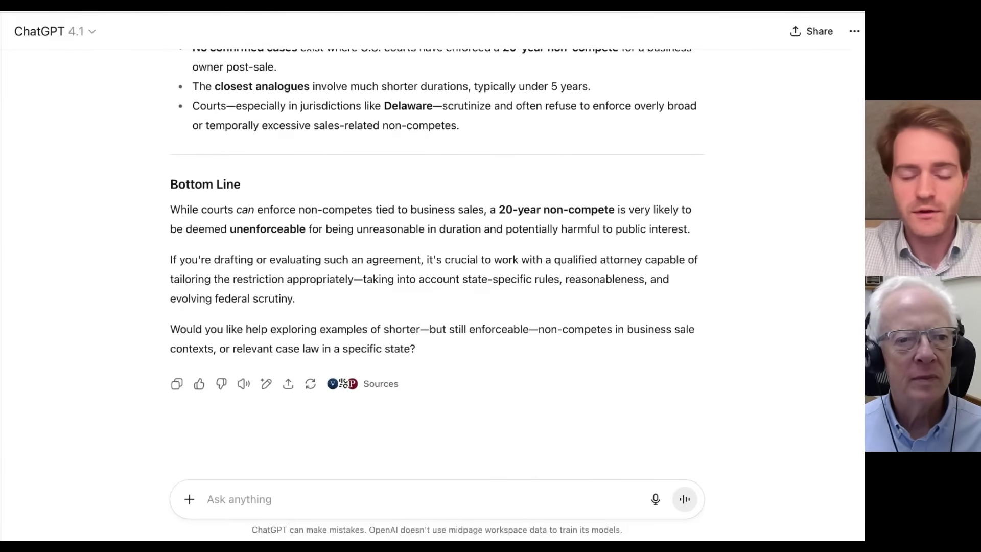
pyautogui.scroll(1, 438, 256)
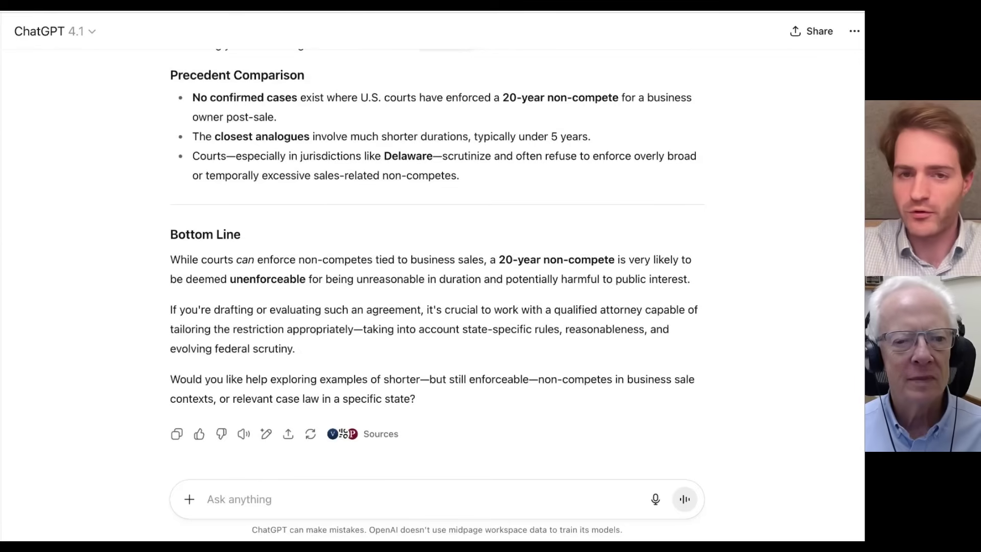
pyautogui.scroll(2, 438, 255)
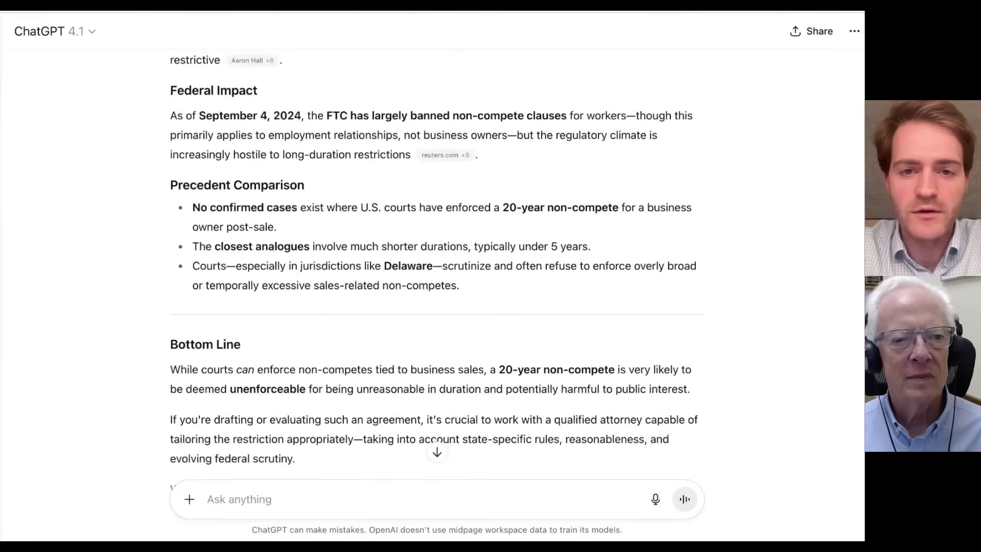
pyautogui.scroll(-1, 377, 121)
pyautogui.scroll(1, 346, 137)
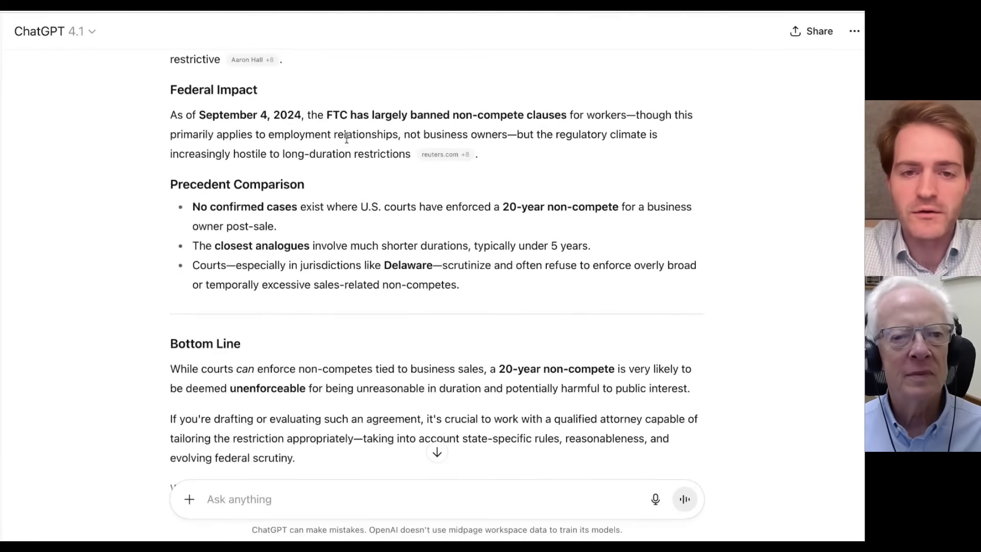
pyautogui.scroll(-3, 333, 111)
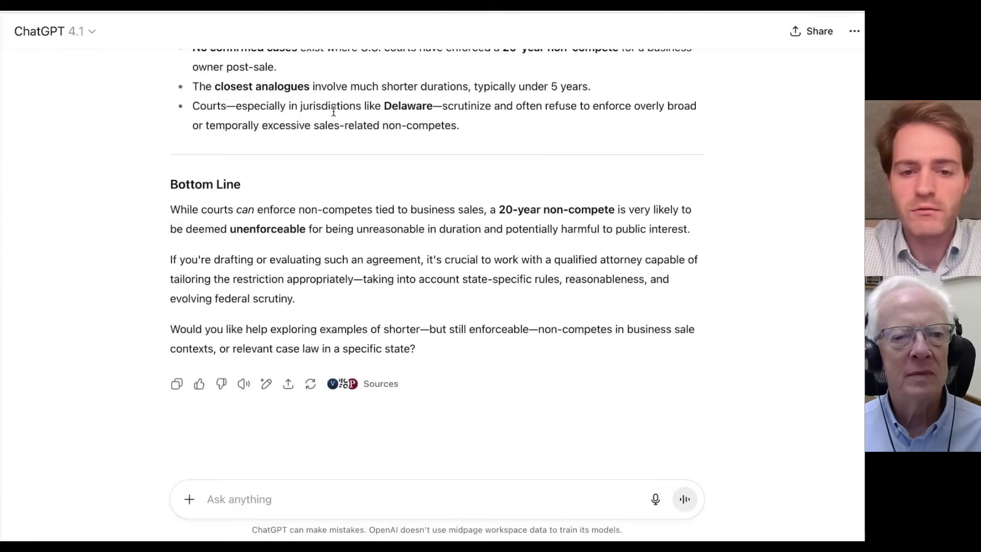
pyautogui.scroll(10, 333, 112)
pyautogui.scroll(-10, 286, 286)
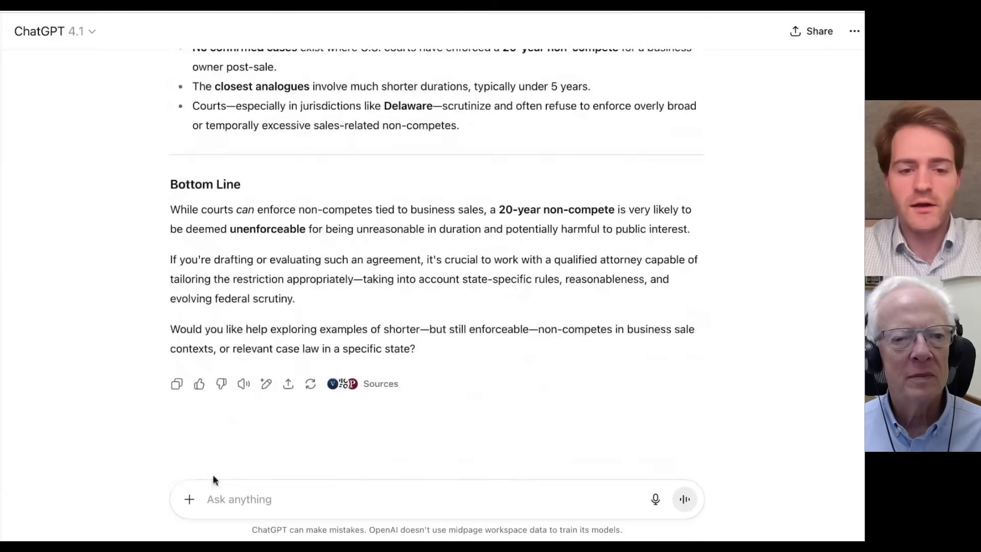
# Ask ChatGPT to 'write a paragraph with case law citations' and read the reply.
pyautogui.write('write a')
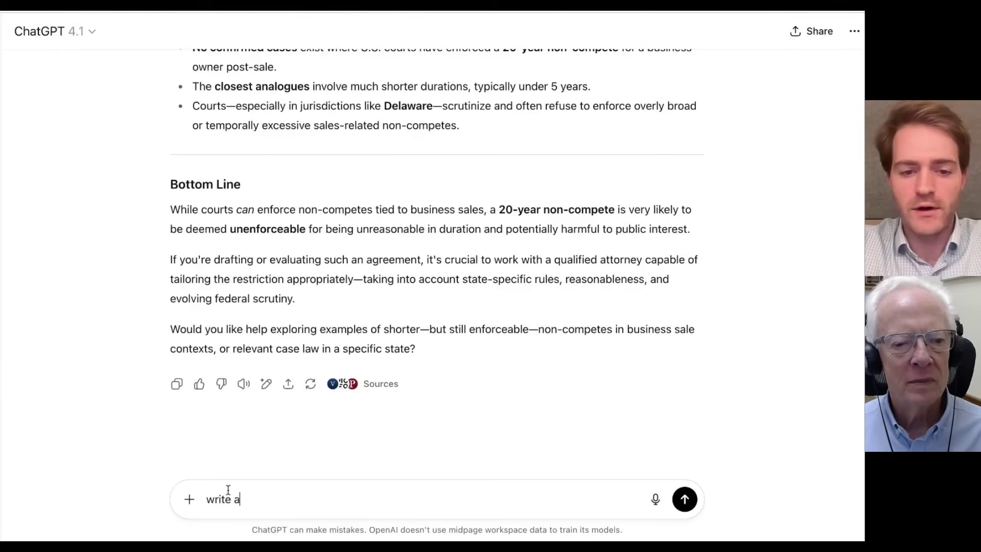
pyautogui.write(' paragraph wit')
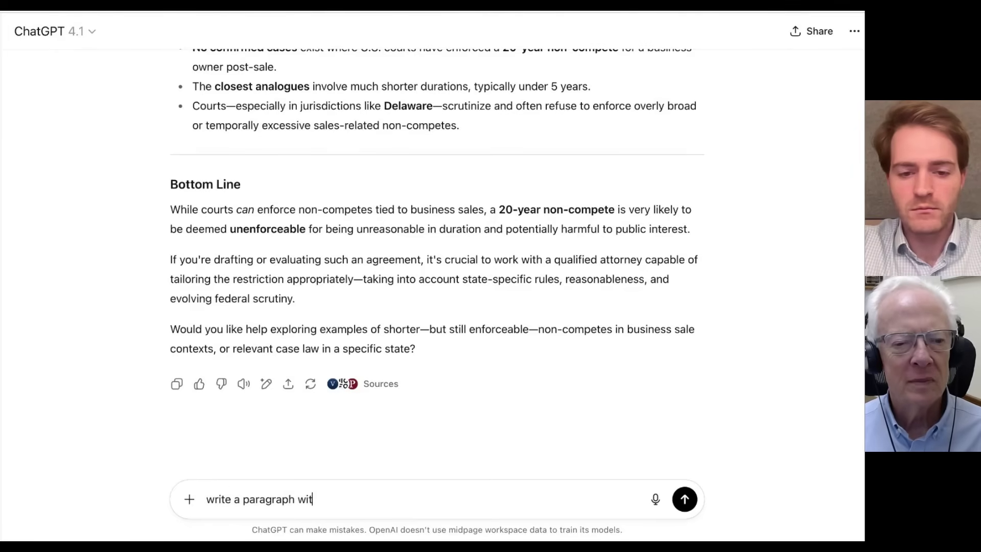
pyautogui.write('h case law citations')
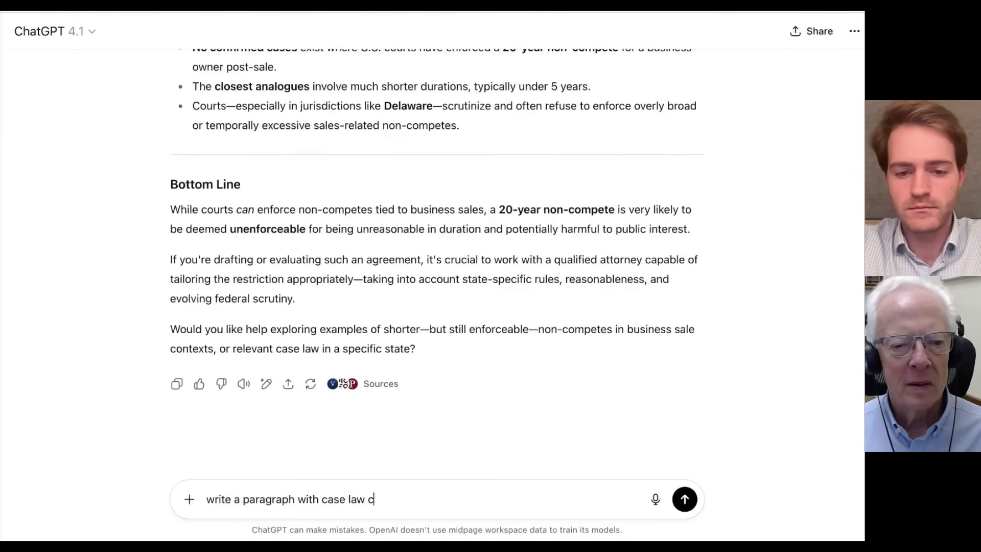
pyautogui.press('Return')
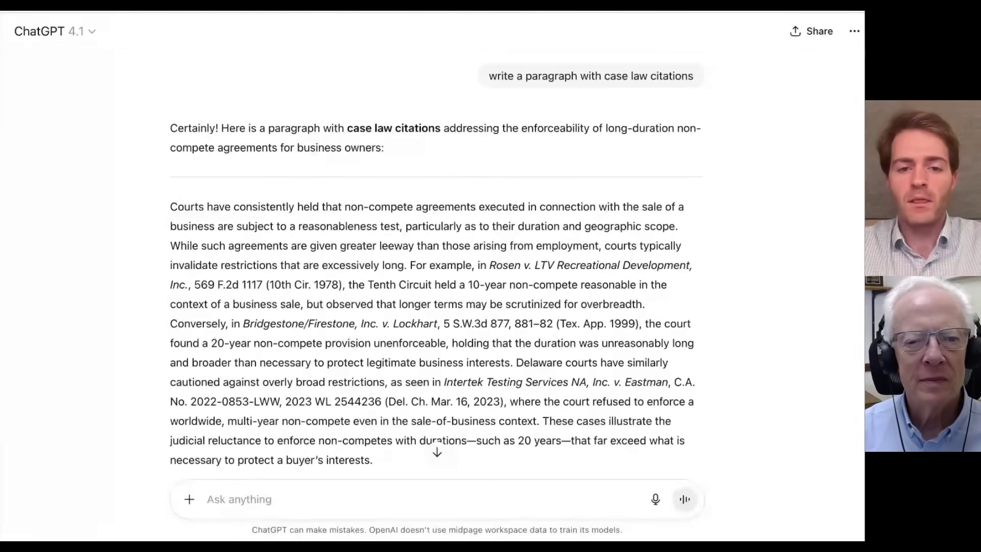
pyautogui.scroll(-2, 266, 227)
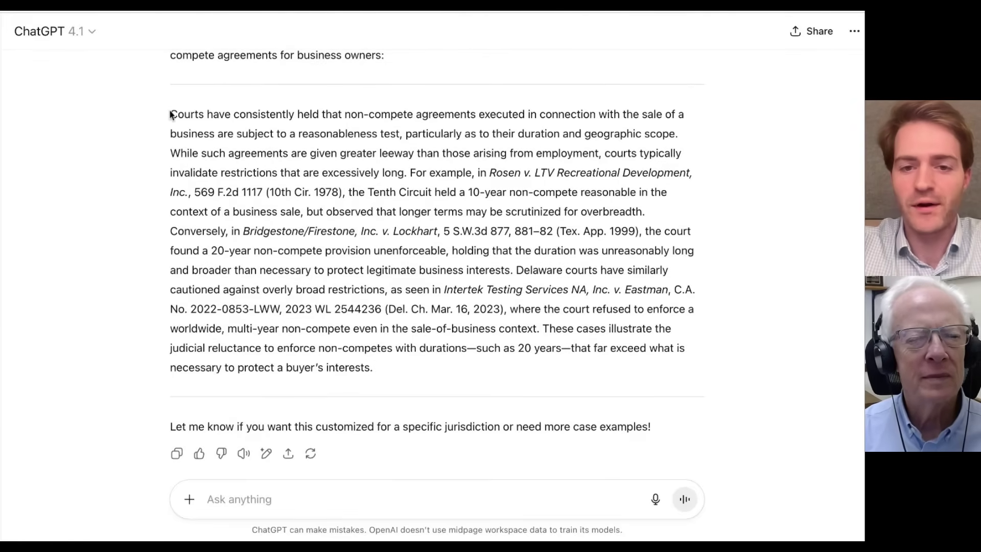
# Copy the Bridgestone/Firestone citation from ChatGPT's case-law paragraph.
pyautogui.moveTo(171, 115); pyautogui.dragTo(403, 364)
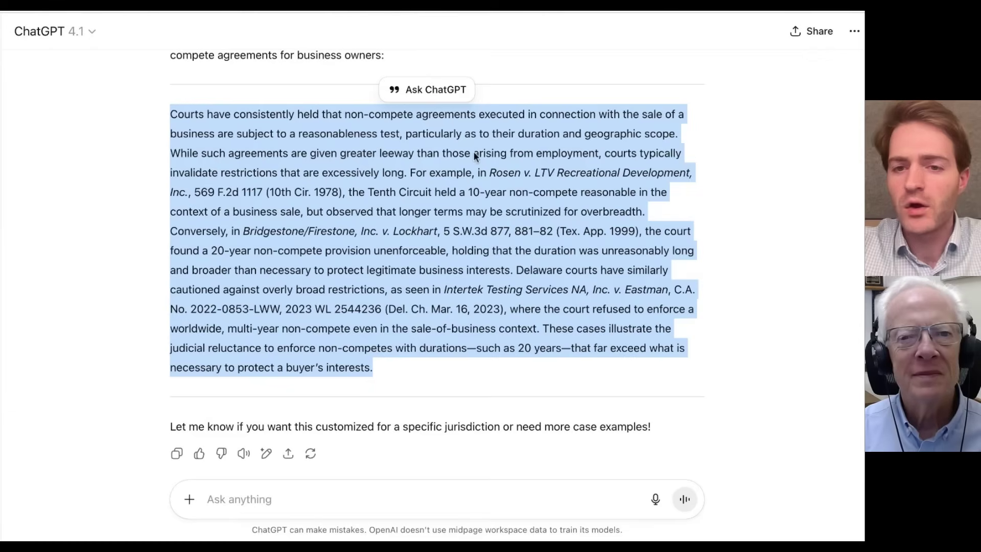
pyautogui.click(328, 244)
pyautogui.moveTo(239, 230)
pyautogui.mouseDown()
pyautogui.moveTo(555, 231)
pyautogui.moveTo(240, 230)
pyautogui.mouseUp()
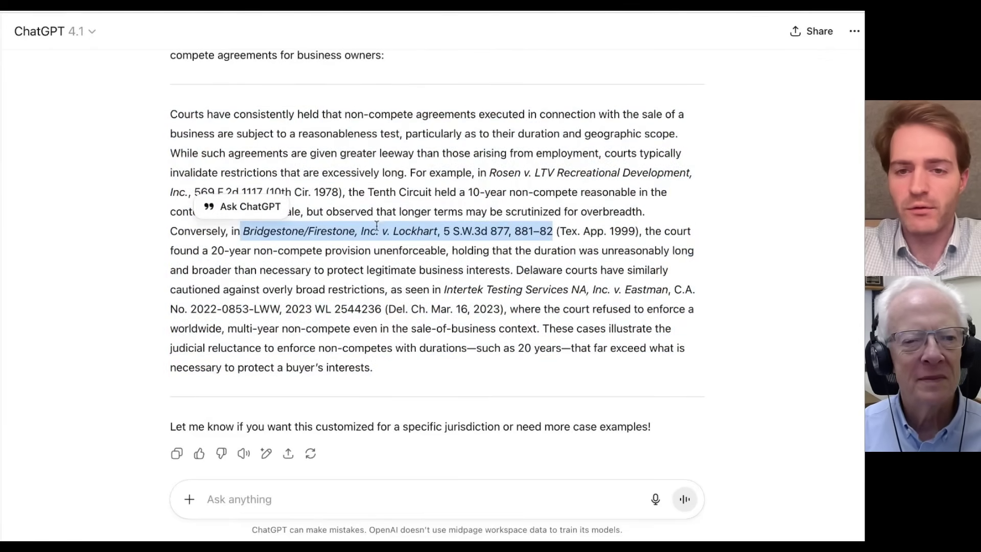
pyautogui.hotkey('ctrl', 'c')
# Google the citation in a new tab, then select the whole non-compete paragraph.
pyautogui.hotkey('ctrl', 't')
pyautogui.hotkey('ctrl', 'v')
pyautogui.press('Return')
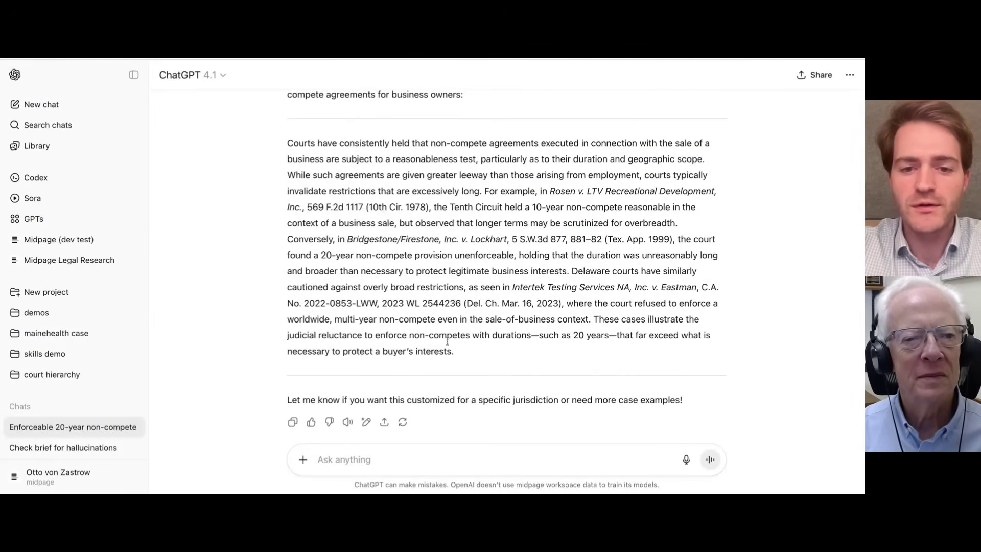
pyautogui.moveTo(287, 143); pyautogui.dragTo(456, 357)
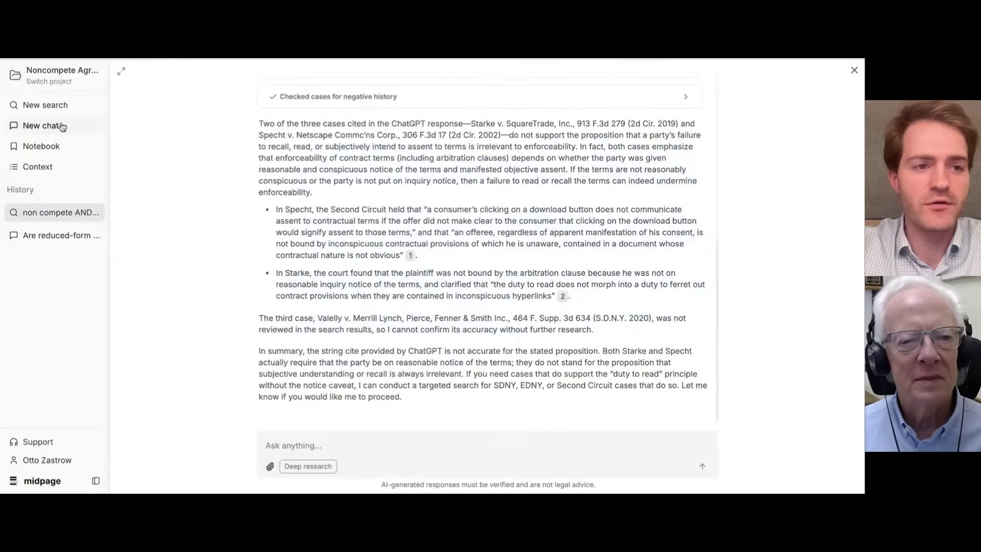
# Paste the ChatGPT paragraph into a new Midpage chat asking 'can you check this for hallucinations'.
pyautogui.click(62, 127)
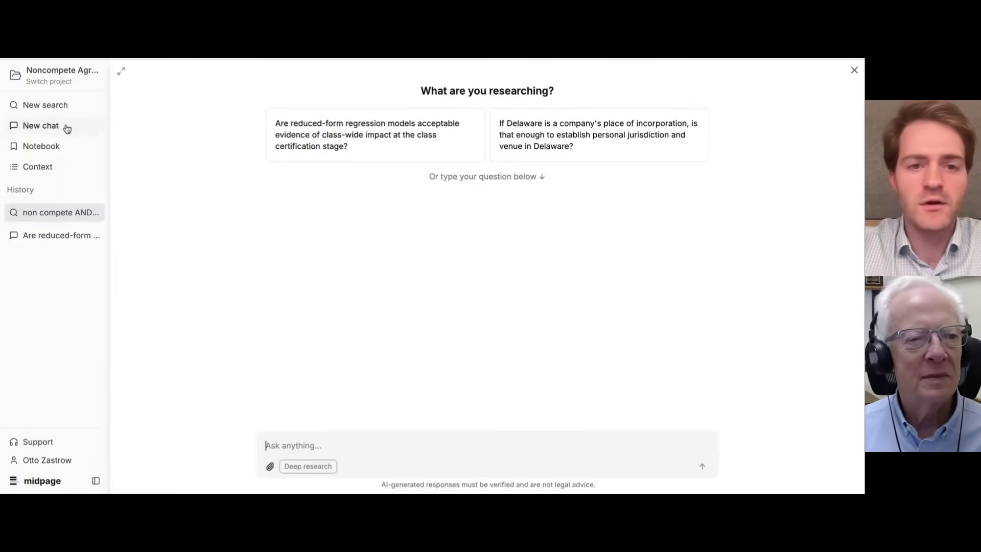
pyautogui.click(323, 443)
pyautogui.hotkey('ctrl', 'v')
pyautogui.write('can you ')
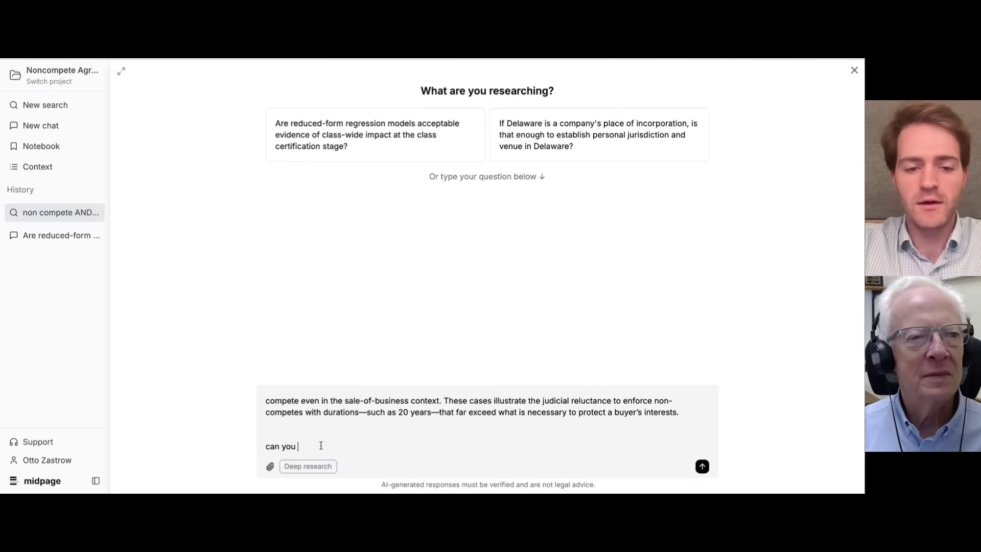
pyautogui.write('check this for hallucinations')
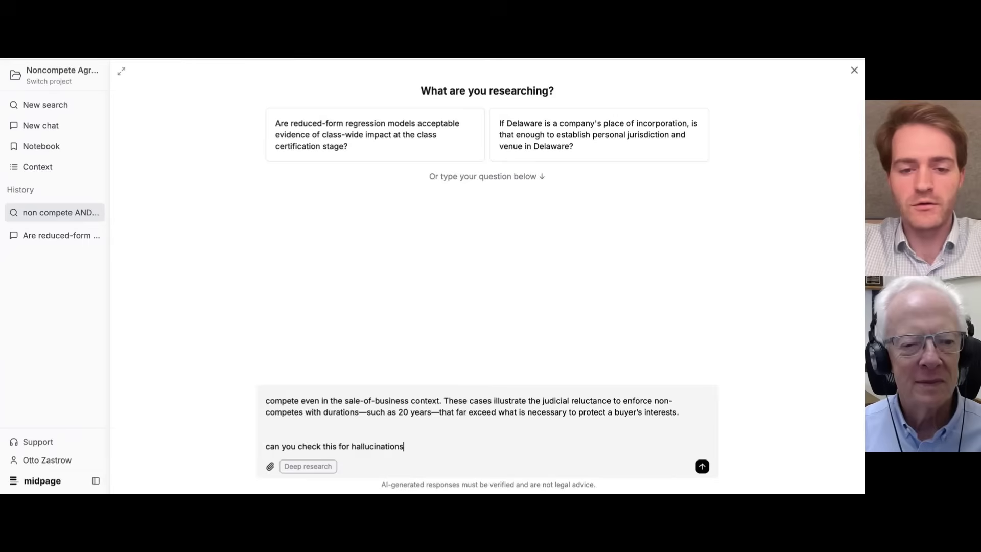
pyautogui.press('Return')
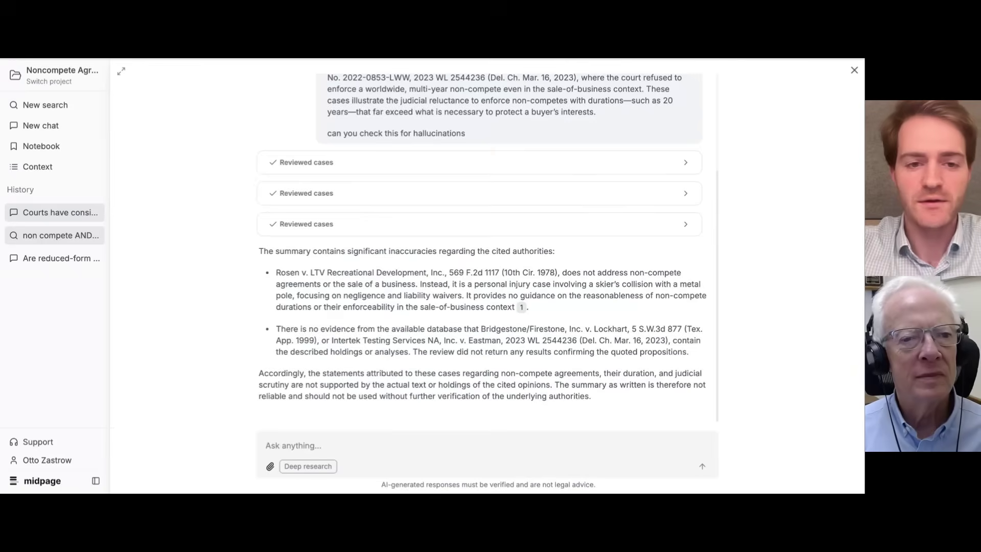
# Review Midpage's inaccuracy report and its Bridgestone/Firestone finding, then return to ChatGPT.
pyautogui.moveTo(263, 252); pyautogui.dragTo(549, 251)
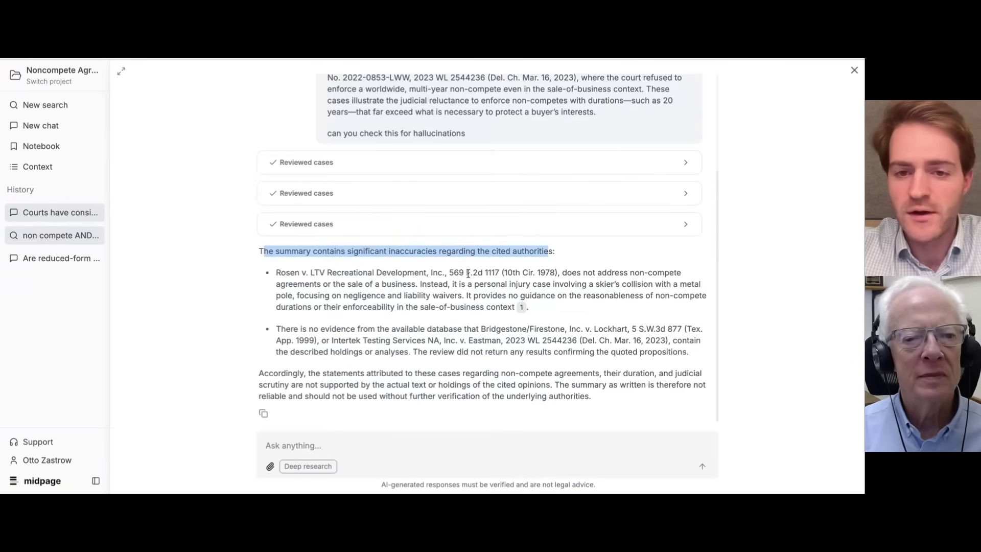
pyautogui.click(430, 277)
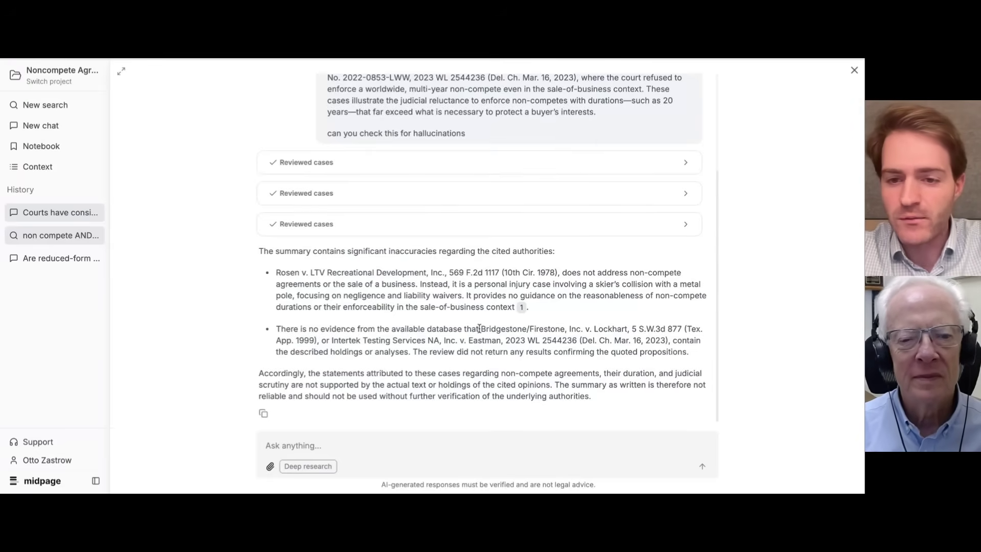
pyautogui.moveTo(479, 328); pyautogui.dragTo(682, 329)
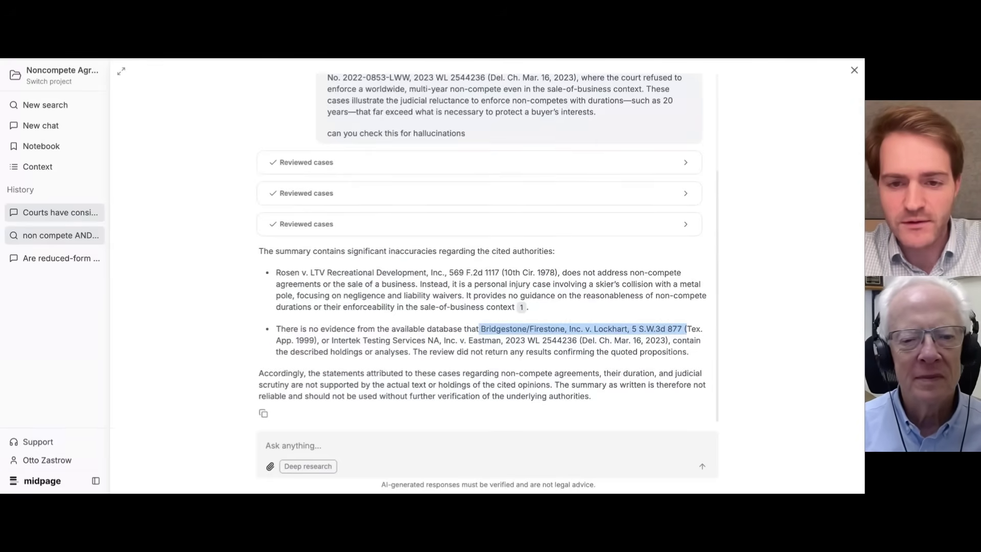
pyautogui.hotkey('alt', 'Tab')
pyautogui.scroll(-2, 477, 310)
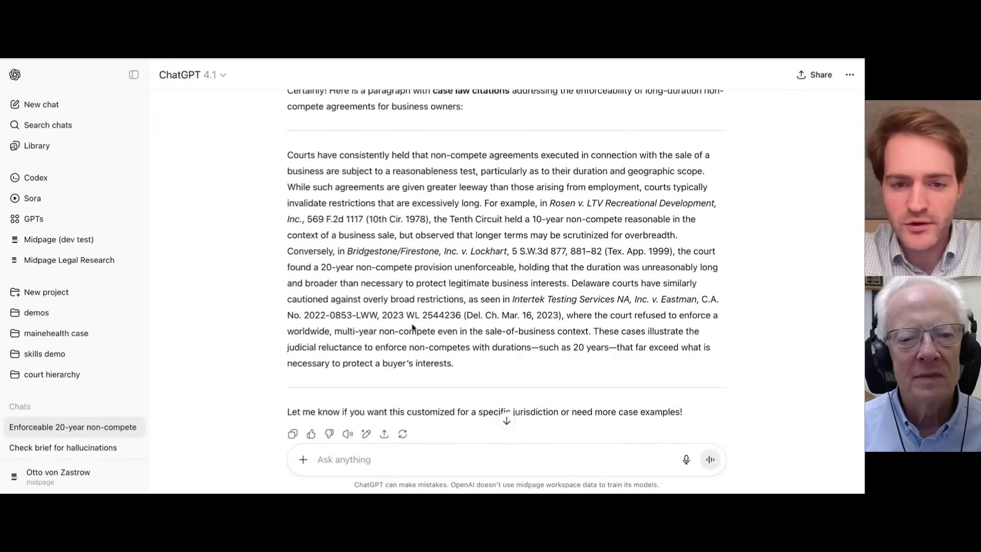
pyautogui.moveTo(404, 315); pyautogui.dragTo(460, 312)
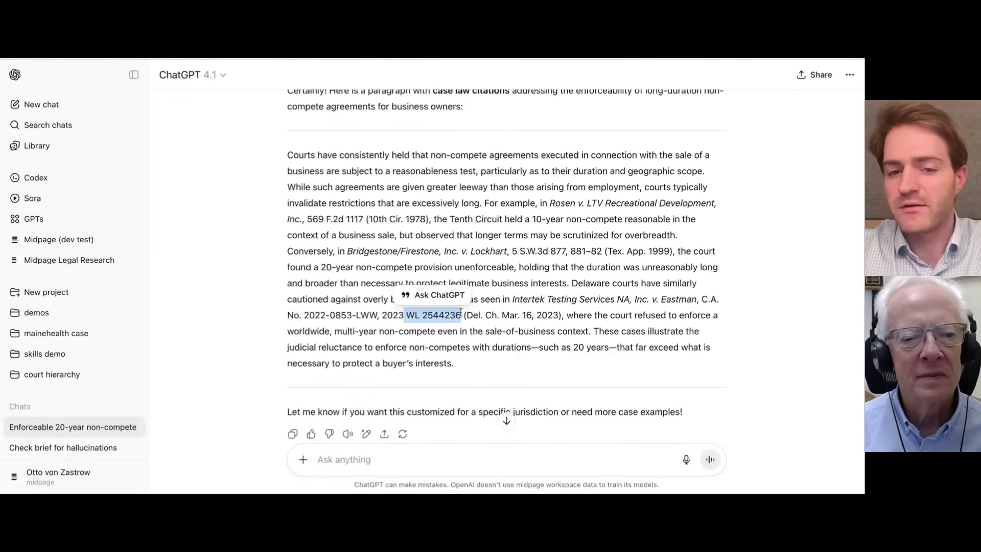
pyautogui.click(477, 247)
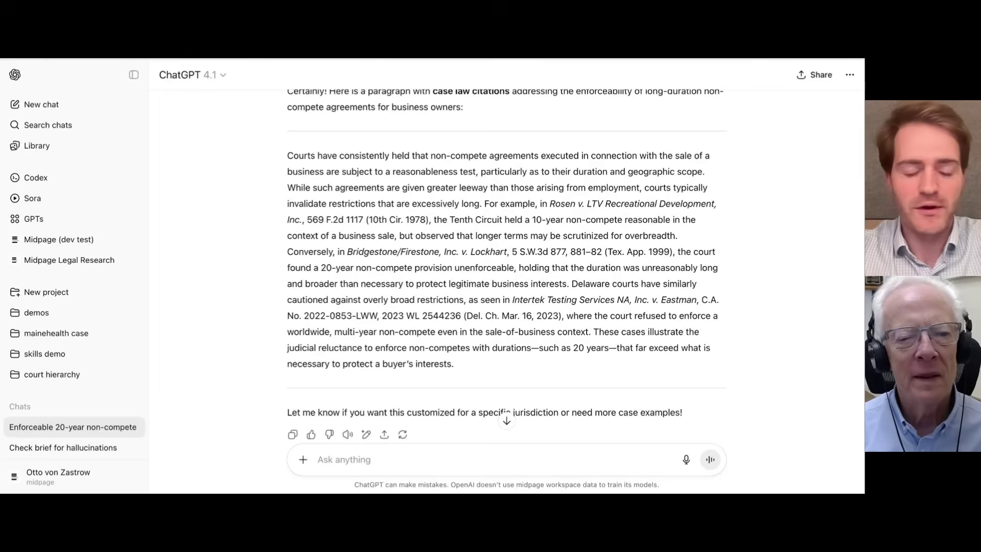
pyautogui.scroll(1, 506, 255)
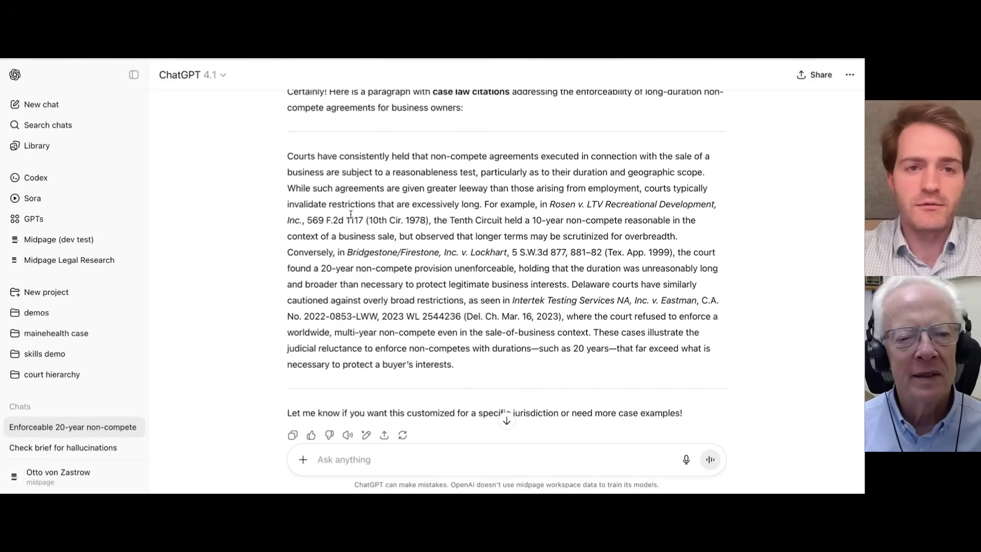
# Open the Midpage Legal Research GPT and highlight its search status lines as it researches.
pyautogui.click(57, 262)
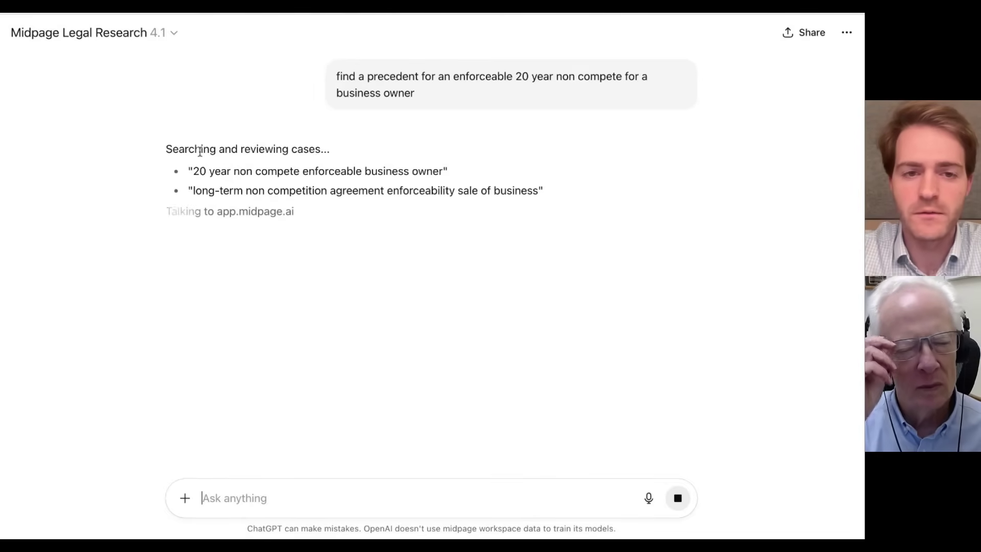
pyautogui.moveTo(199, 171); pyautogui.dragTo(436, 169)
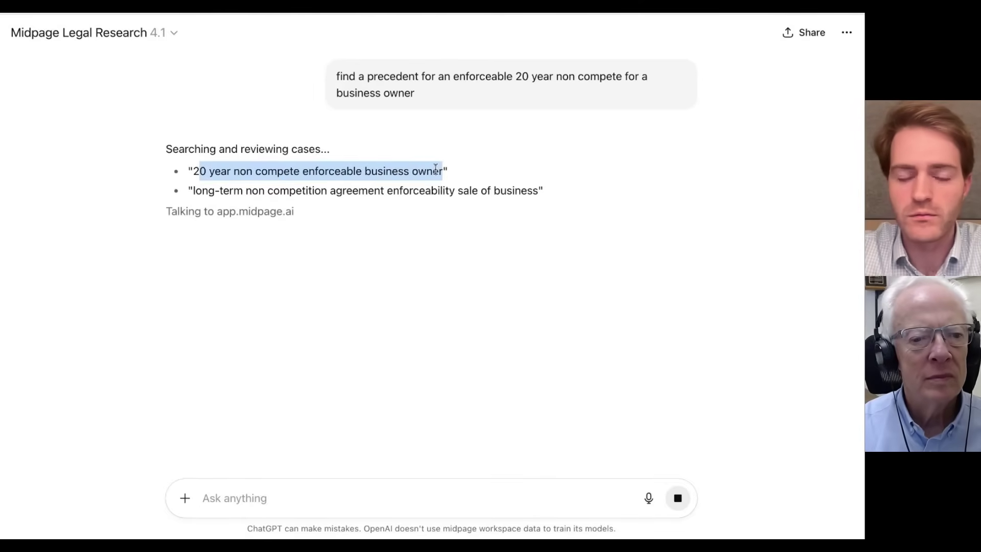
pyautogui.click(416, 199)
pyautogui.moveTo(172, 211); pyautogui.dragTo(341, 212)
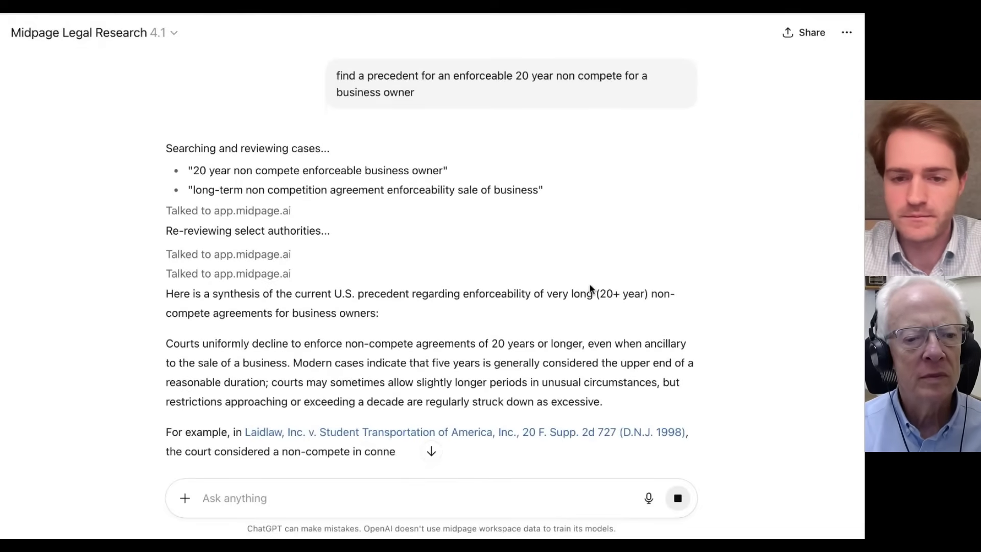
# Read through the Midpage GPT answer, highlighting its claim that no controlling precedent exists.
pyautogui.scroll(-2, 470, 300)
pyautogui.scroll(-1, 471, 301)
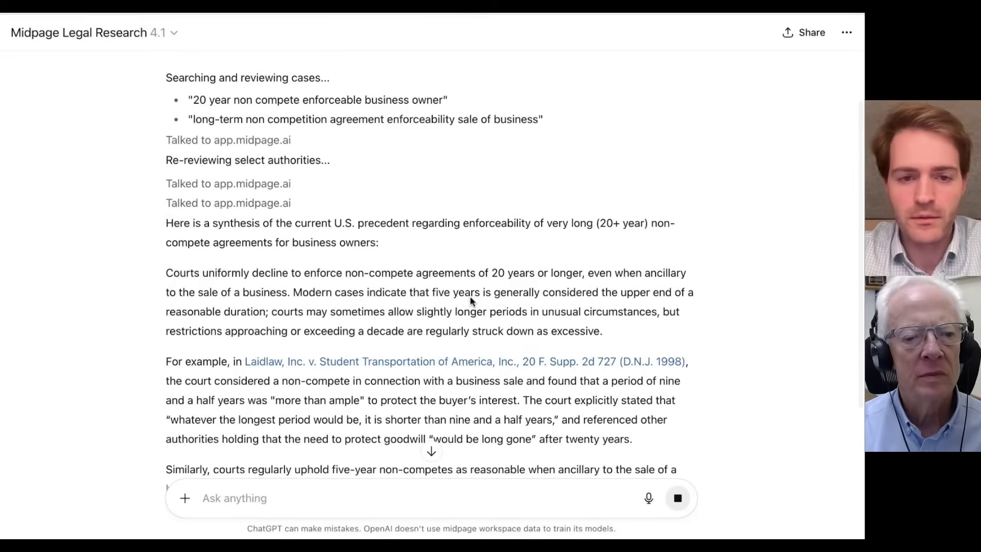
pyautogui.scroll(-1, 322, 276)
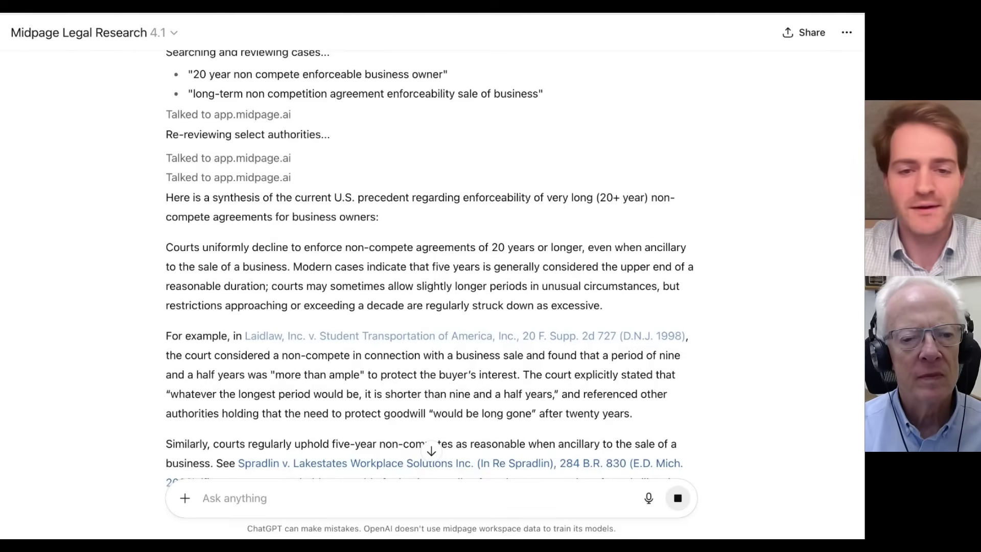
pyautogui.scroll(-3, 326, 286)
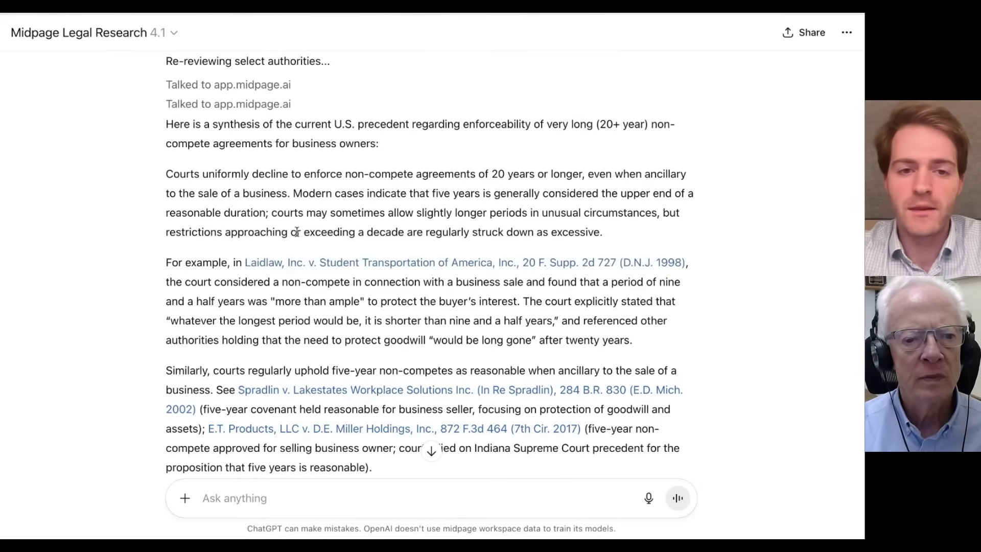
pyautogui.scroll(-2, 304, 225)
pyautogui.scroll(1, 240, 183)
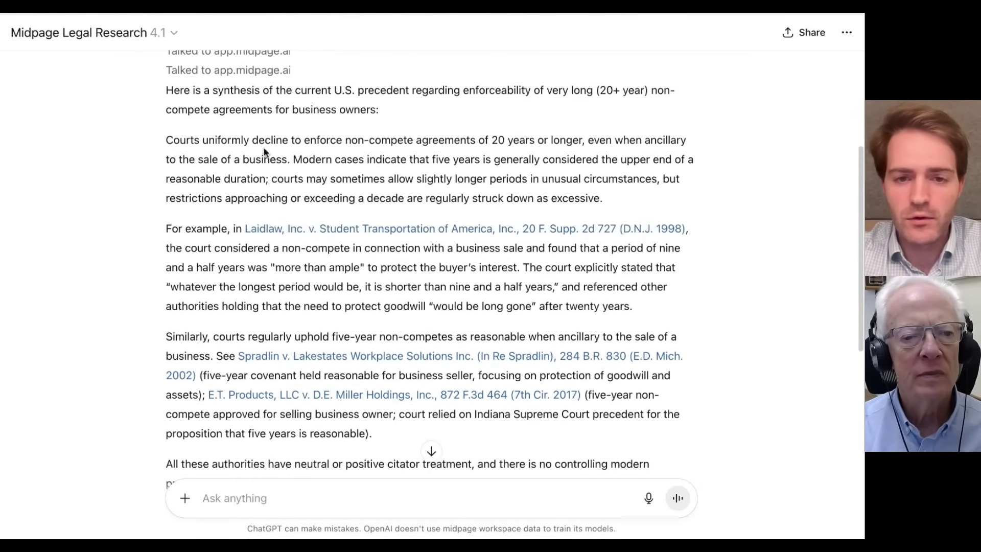
pyautogui.scroll(-4, 234, 254)
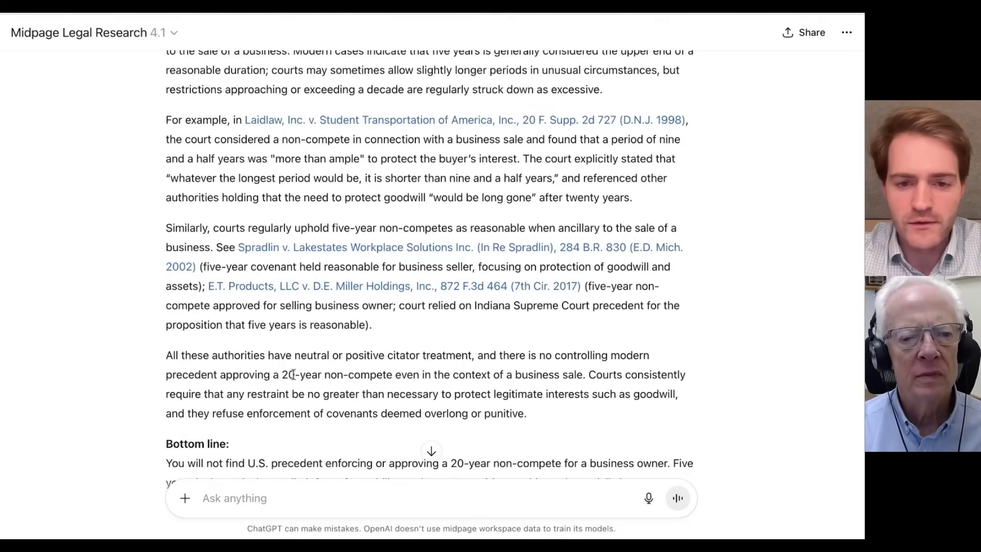
pyautogui.moveTo(526, 351); pyautogui.dragTo(376, 375)
pyautogui.click(360, 348)
# Open the Spradlin v. Lakestates citation, confirming the unverified-link prompt.
pyautogui.scroll(1, 361, 349)
pyautogui.scroll(5, 360, 349)
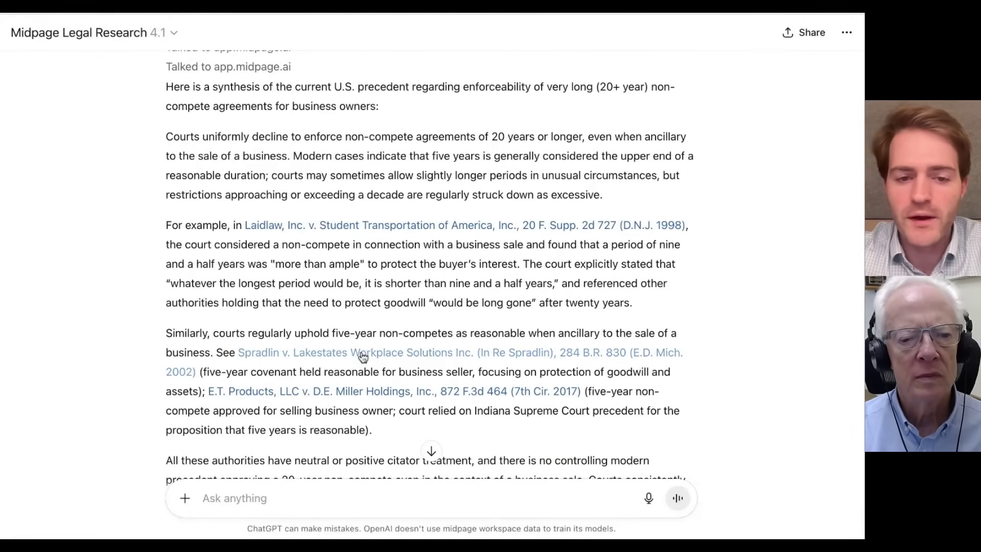
pyautogui.click(270, 358)
pyautogui.click(449, 315)
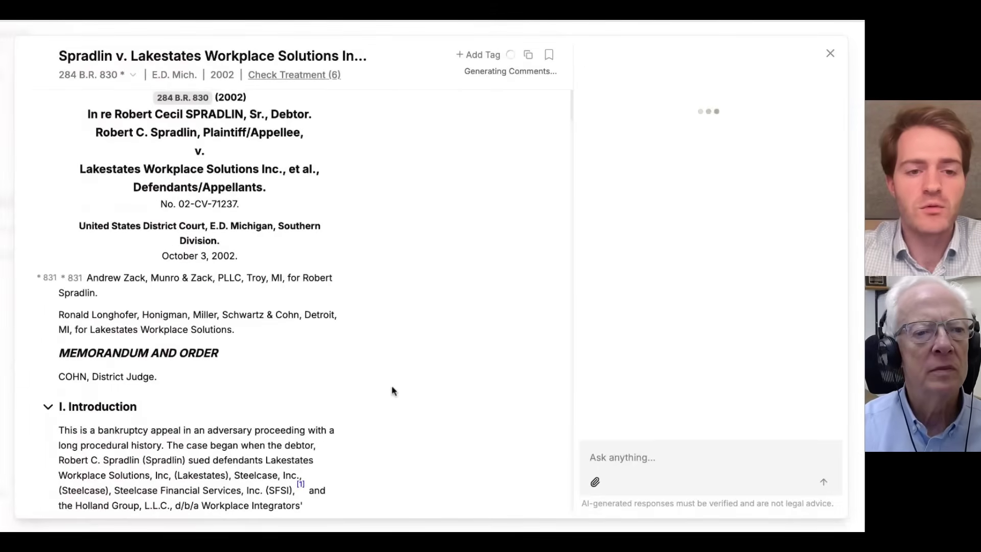
# Skim the Spradlin opinion and ask its assistant 'what are the damages'.
pyautogui.scroll(-6, 383, 398)
pyautogui.scroll(-7, 372, 401)
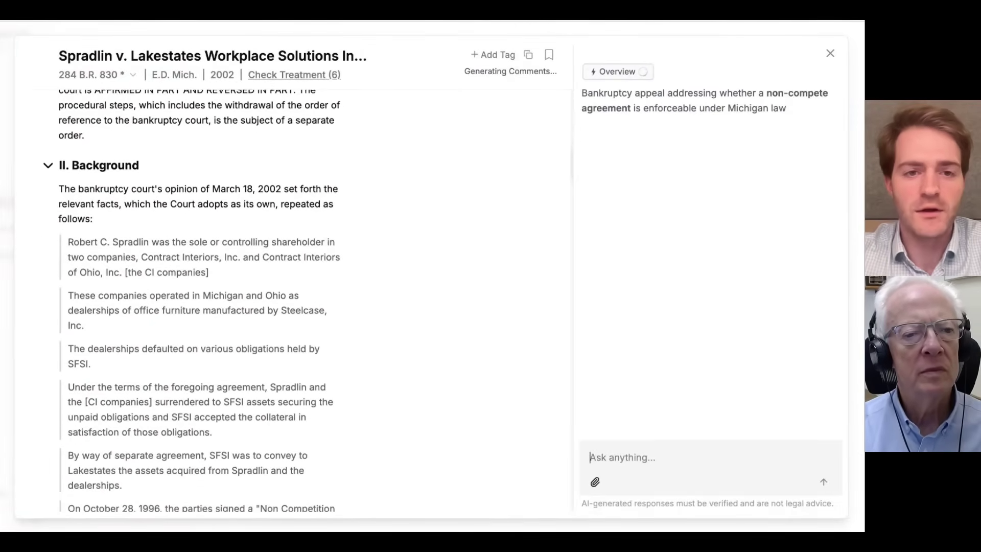
pyautogui.scroll(12, 372, 400)
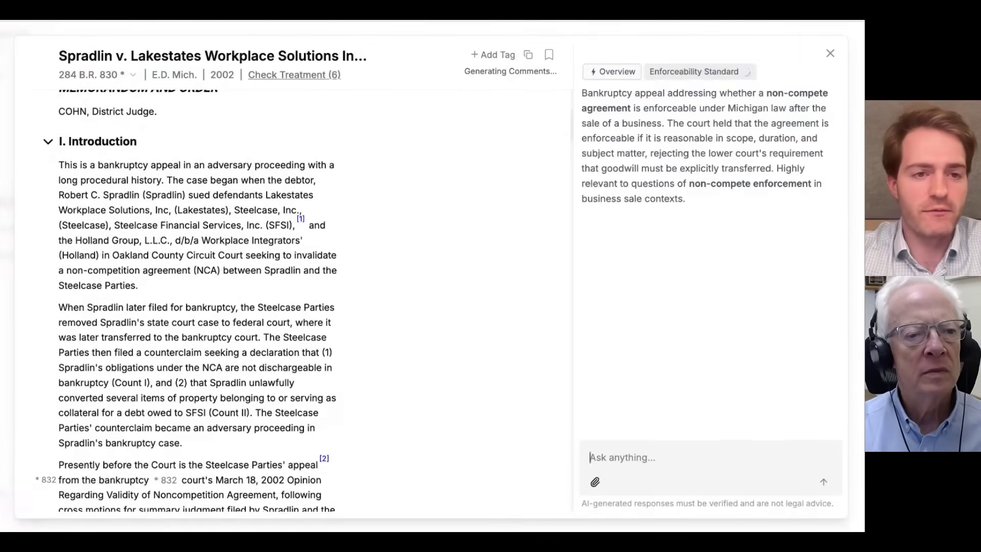
pyautogui.scroll(-14, 492, 423)
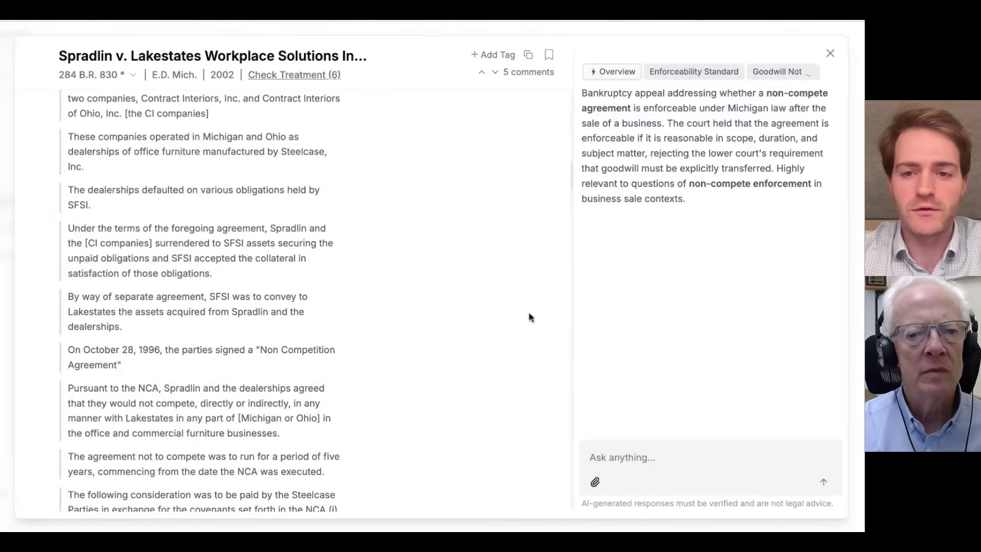
pyautogui.scroll(-15, 403, 368)
pyautogui.click(652, 454)
pyautogui.write('what are t')
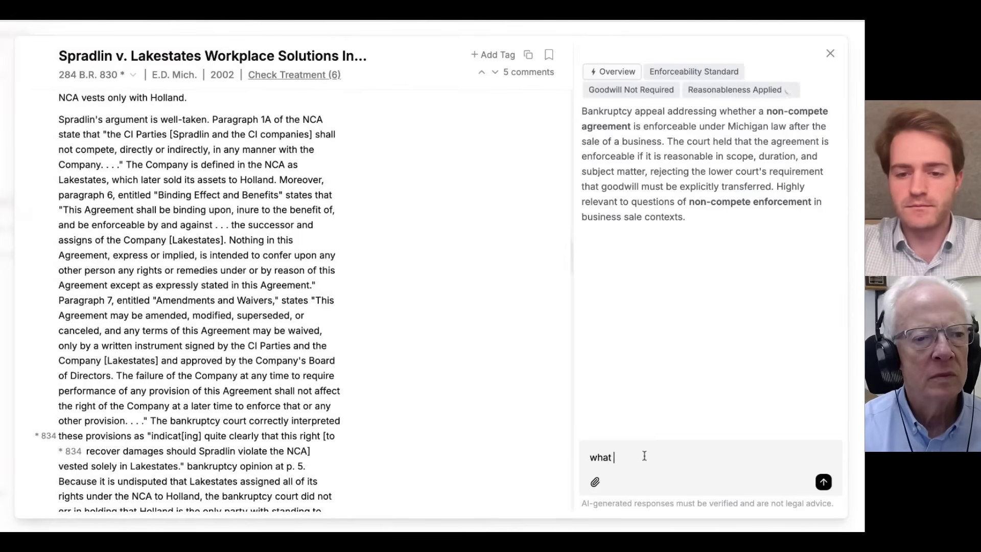
pyautogui.write('he damages')
pyautogui.press('Return')
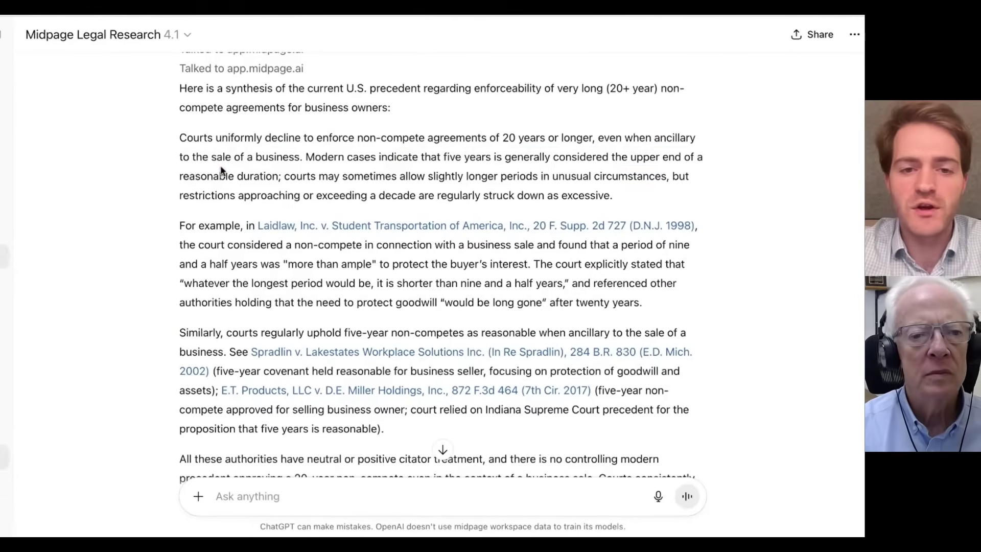
# Highlight the three paragraphs of cited precedent in the Midpage GPT answer.
pyautogui.moveTo(214, 156); pyautogui.dragTo(240, 414)
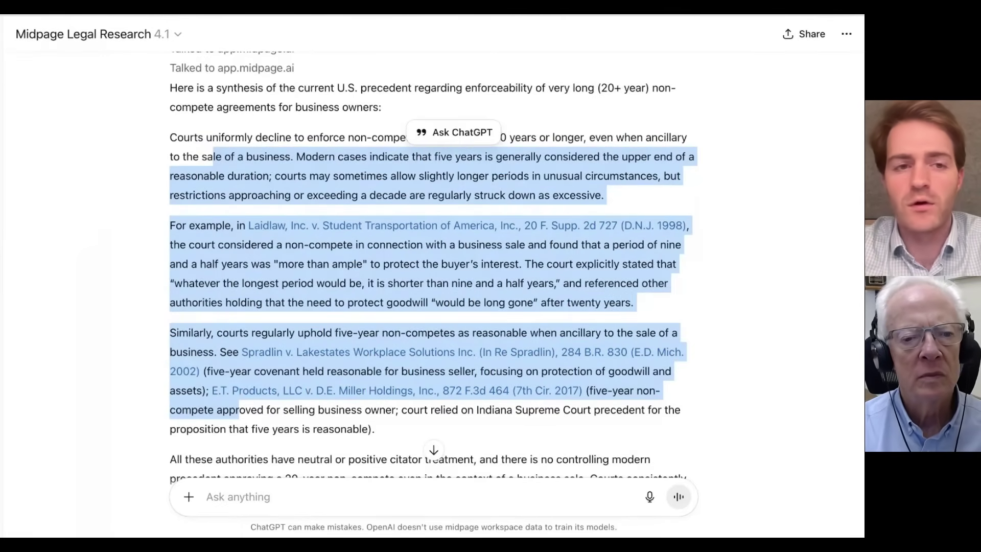
pyautogui.scroll(5, 433, 256)
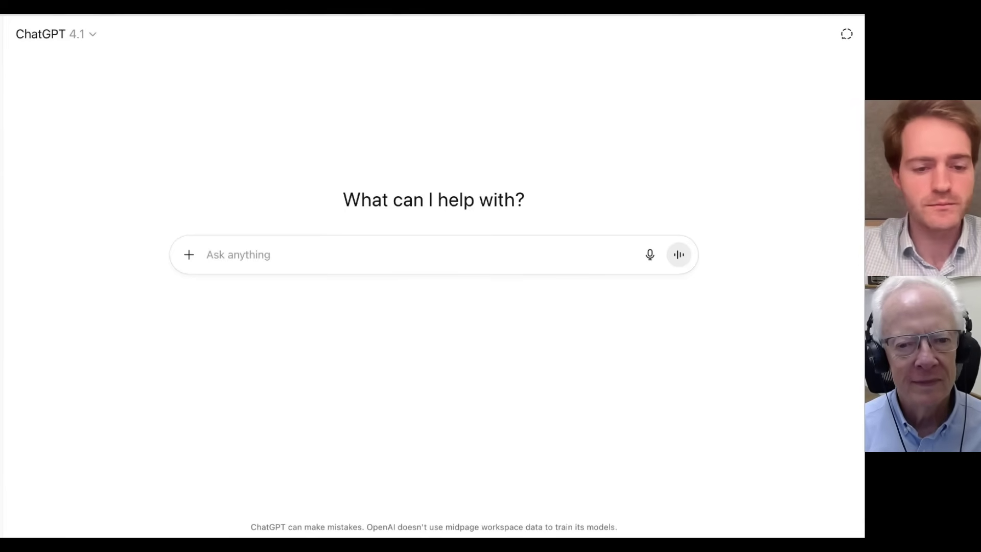
# Paste the brief paragraph and string-cite request, fix its line breaks, and send it.
pyautogui.write('Here\'s a short paragraph from my brief: Finally, that Plaintiffs do not recall receiving a "hard copy" terms and conditions and did not "intend" to agree to arbitrate any claims—as alleged in their declarations—is beside the point. Whether Plaintiffs understood, or even read, the terms and conditions has been found irrelevant in similar cases. [Insert 3 case string cite here] Re-produce this but with a string cite with three cases that support the proposition. Use parentheticals. SDNY, EDNY or 2d. Cir. case law only.')
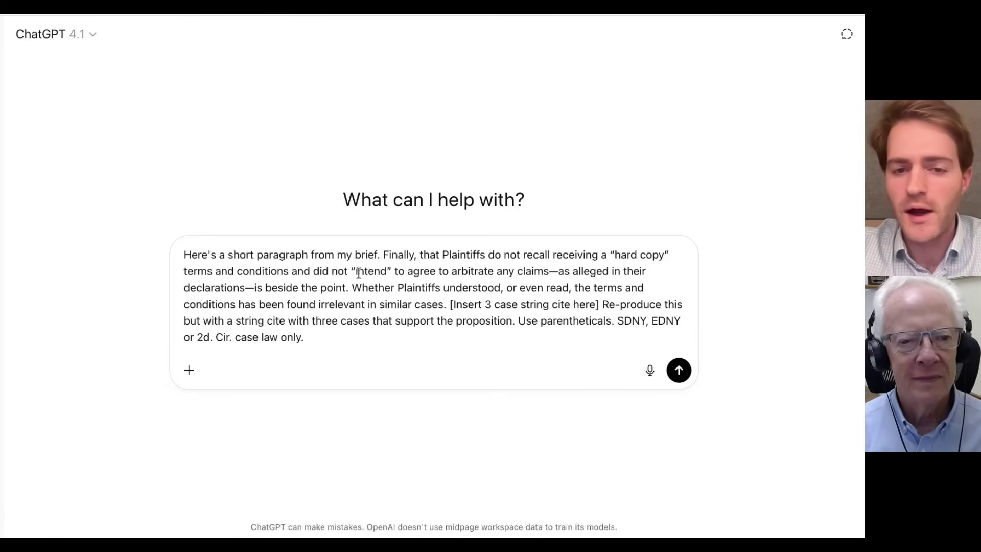
pyautogui.click(378, 255)
pyautogui.write('.')
pyautogui.hotkey('shift', 'Return')
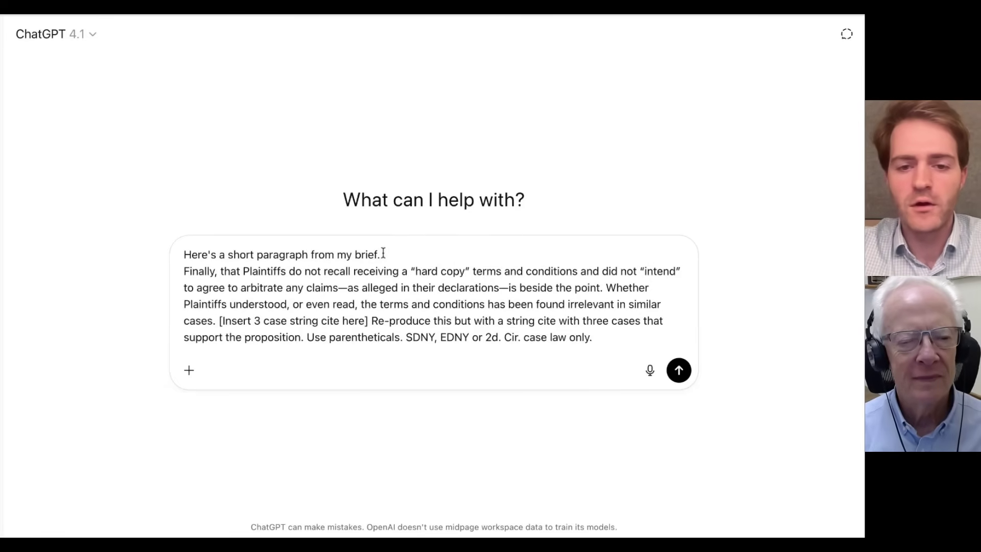
pyautogui.hotkey('shift', 'Return')
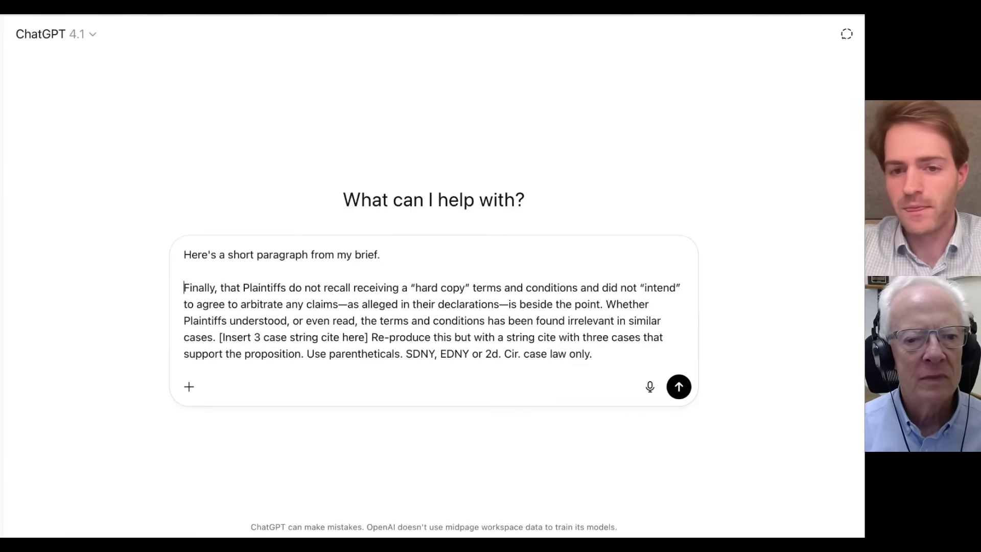
pyautogui.press('Return')
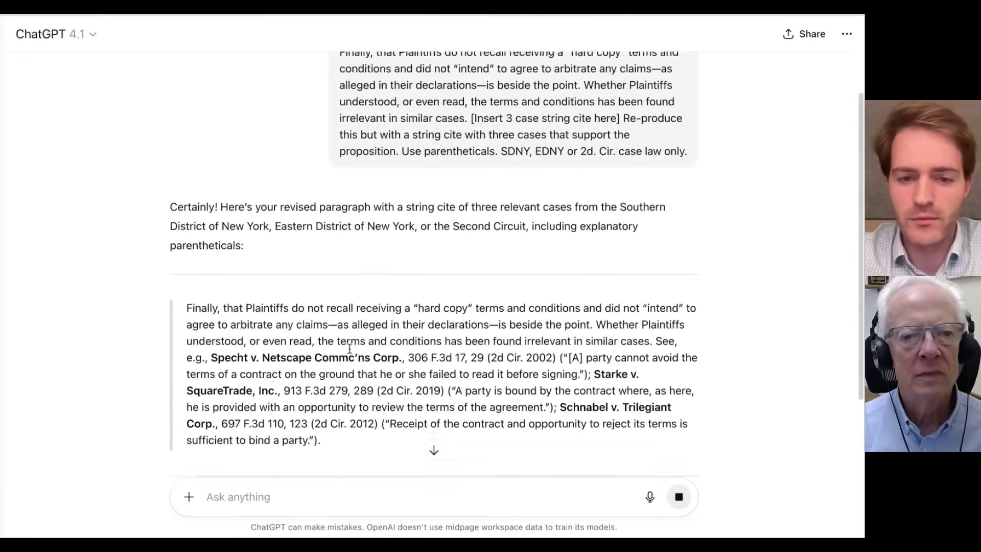
# Select ChatGPT's paragraph string-citing Specht, Starke and Schnabel.
pyautogui.scroll(-2, 349, 348)
pyautogui.scroll(-2, 350, 349)
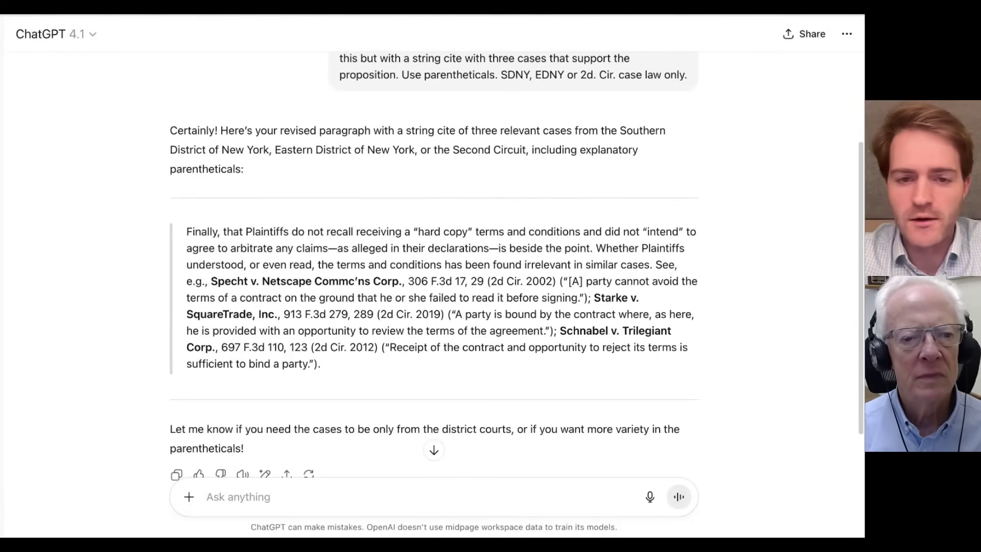
pyautogui.scroll(2, 224, 296)
pyautogui.scroll(-2, 225, 296)
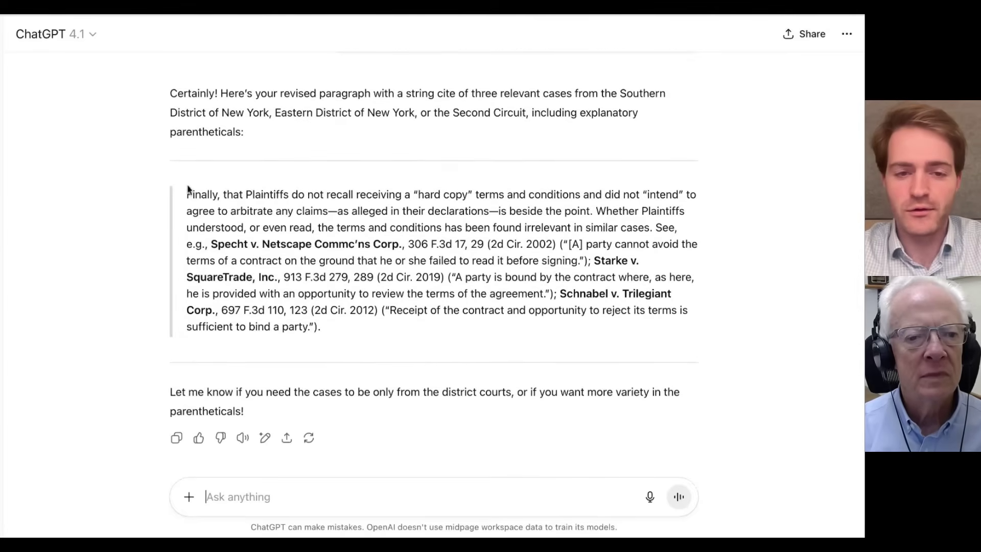
pyautogui.moveTo(188, 194); pyautogui.dragTo(338, 331)
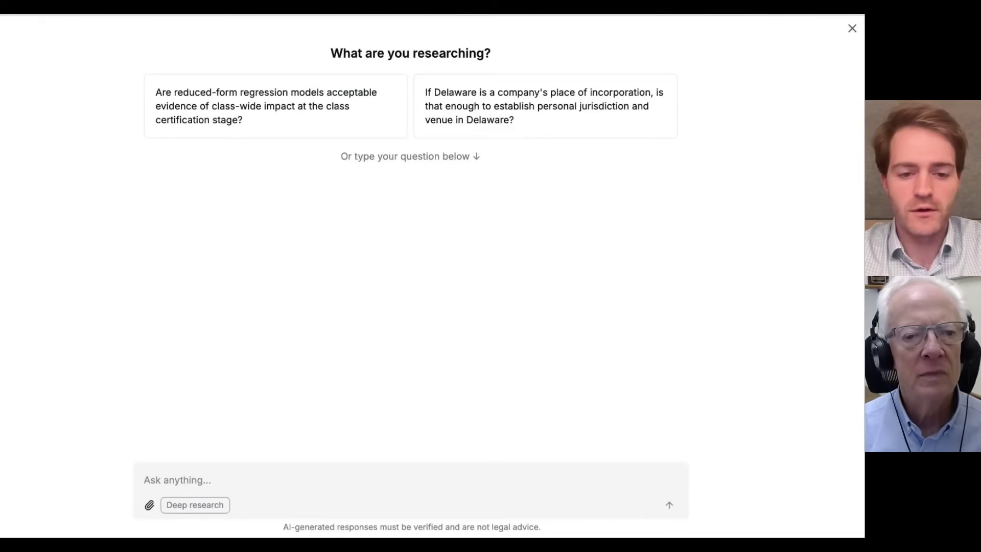
# Paste the string-cite paragraph into Midpage and ask it to 'check for hallucinations'.
pyautogui.hotkey('ctrl', 'v')
pyautogui.hotkey('shift', 'Return')
pyautogui.hotkey('shift', 'Return')
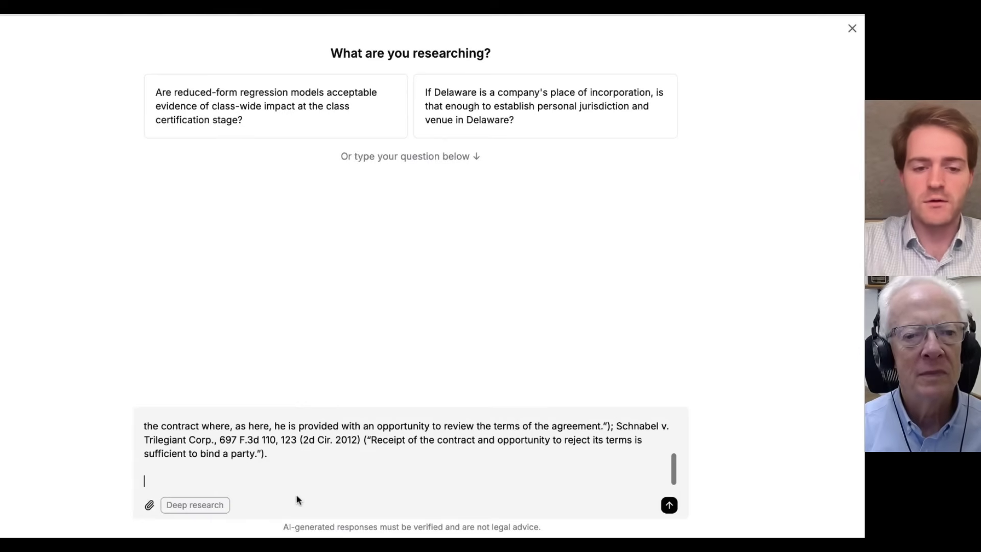
pyautogui.write('check for hallucinations')
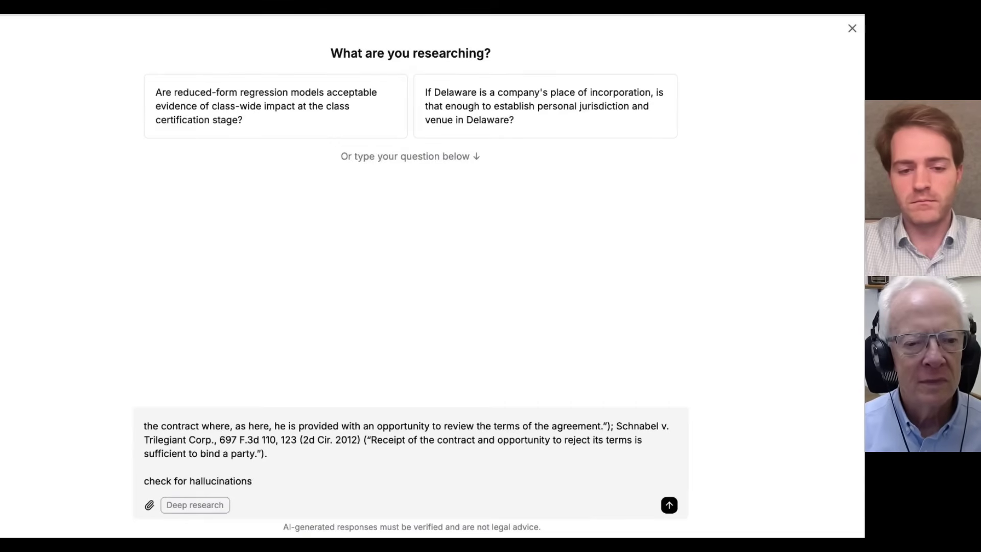
pyautogui.press('Return')
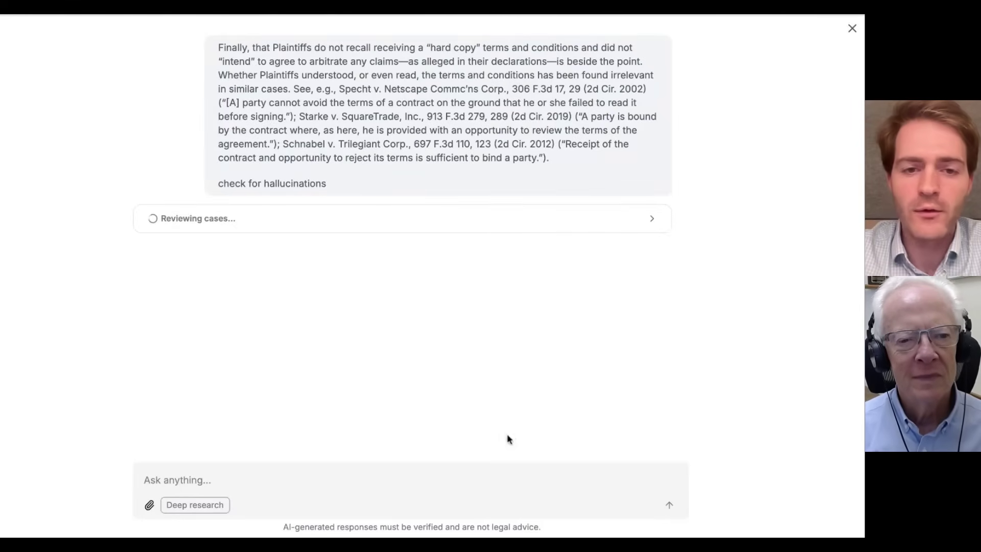
# Review the Reviewed cases and Specht explanation, highlighting the conclusion that the cases don't support it.
pyautogui.click(443, 227)
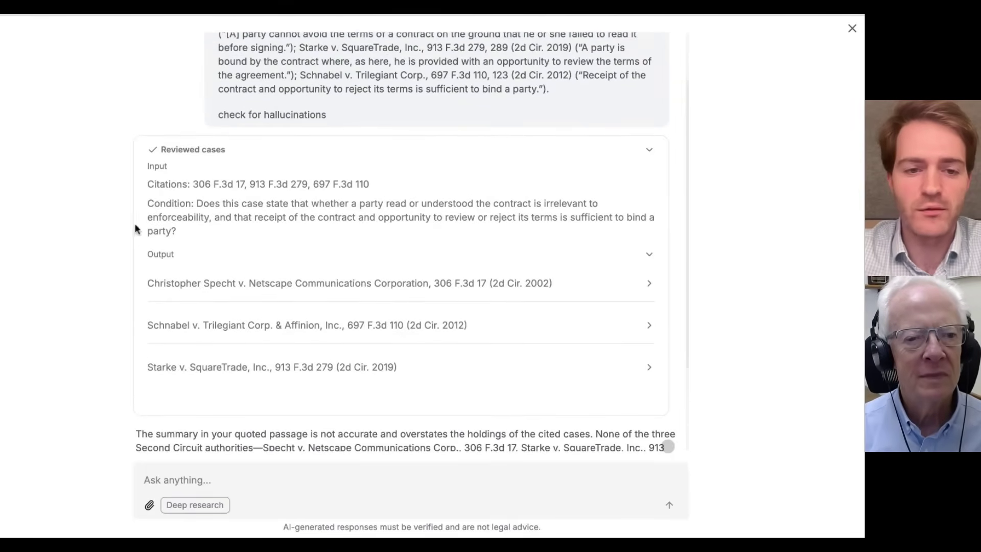
pyautogui.click(256, 283)
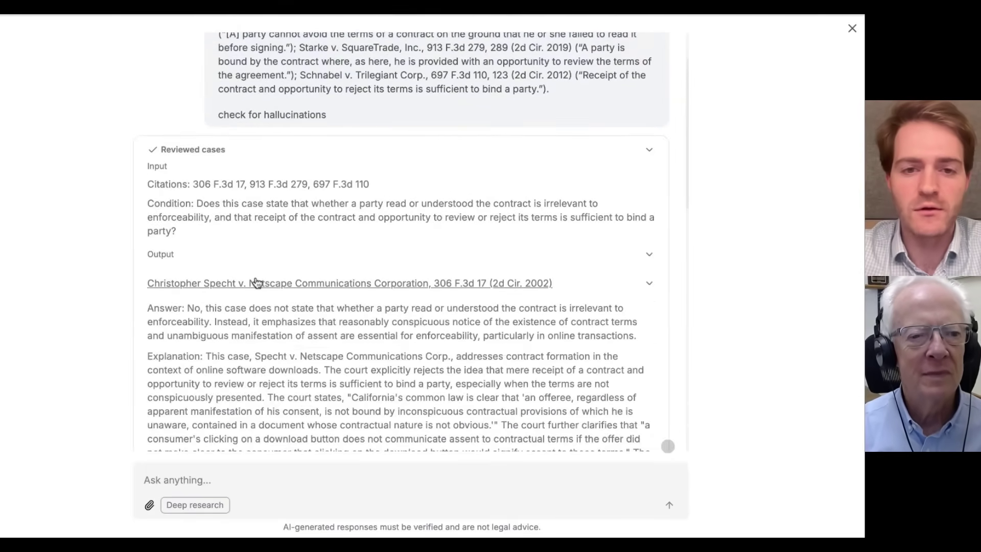
pyautogui.scroll(1, 216, 275)
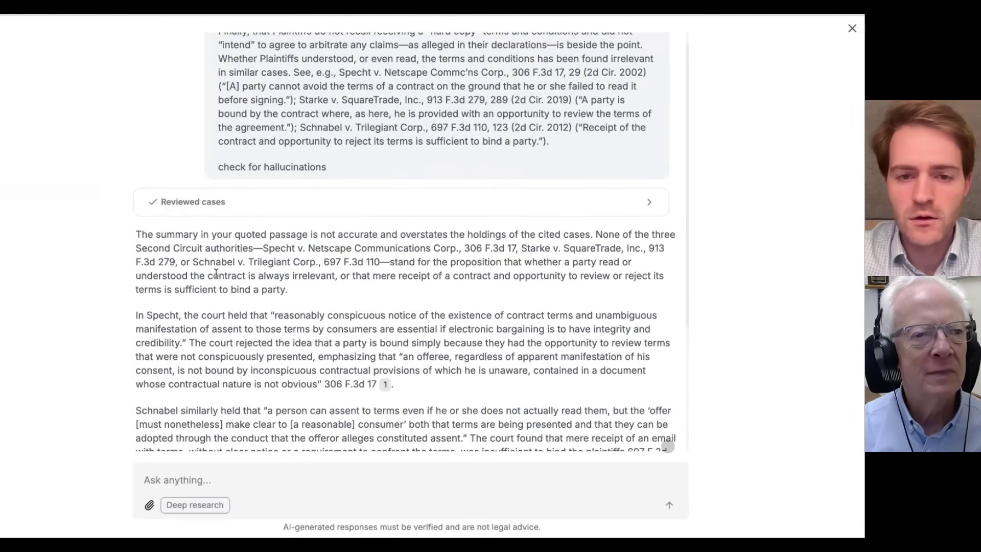
pyautogui.moveTo(309, 233); pyautogui.dragTo(489, 234)
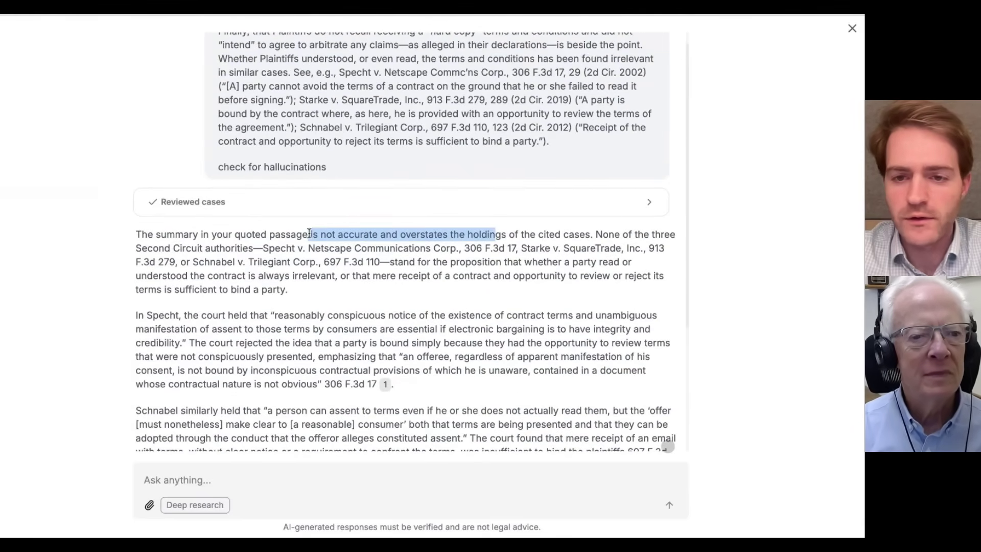
pyautogui.scroll(-3, 390, 323)
pyautogui.scroll(3, 390, 323)
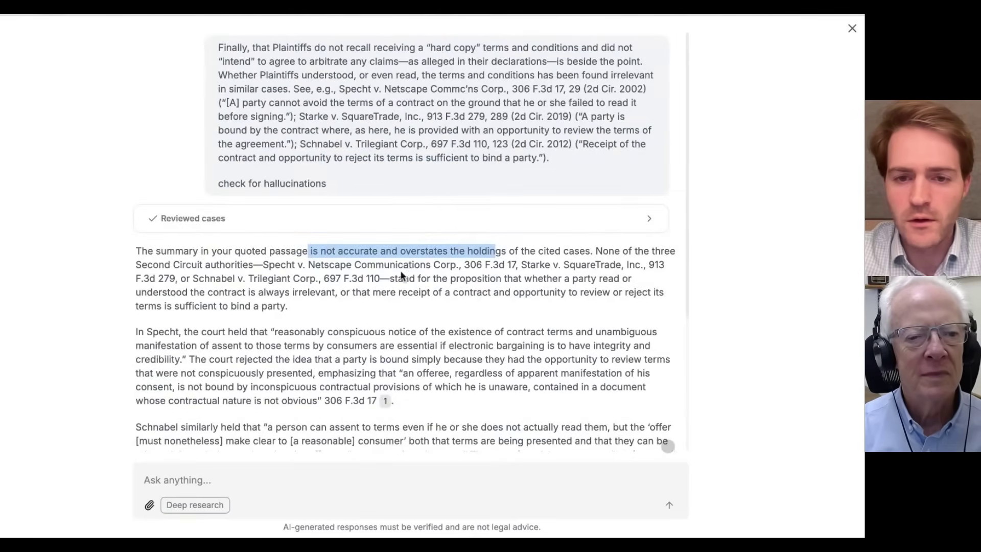
pyautogui.moveTo(394, 279); pyautogui.dragTo(583, 278)
pyautogui.scroll(-5, 485, 325)
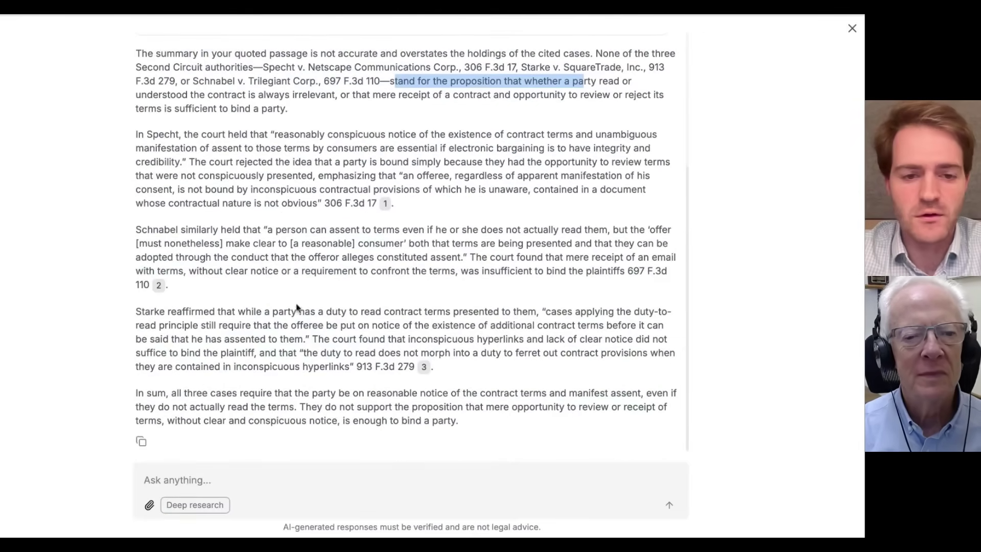
pyautogui.moveTo(326, 407); pyautogui.dragTo(333, 431)
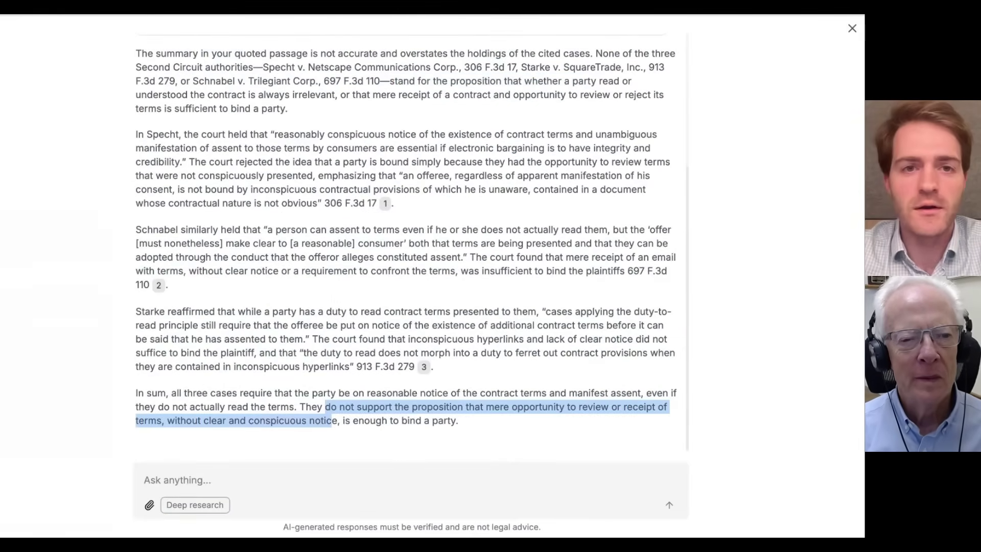
# Return to the ChatGPT conversation showing the revised paragraph.
pyautogui.hotkey('alt', 'Tab')
pyautogui.click(164, 197)
pyautogui.scroll(1, 215, 200)
pyautogui.scroll(-1, 261, 203)
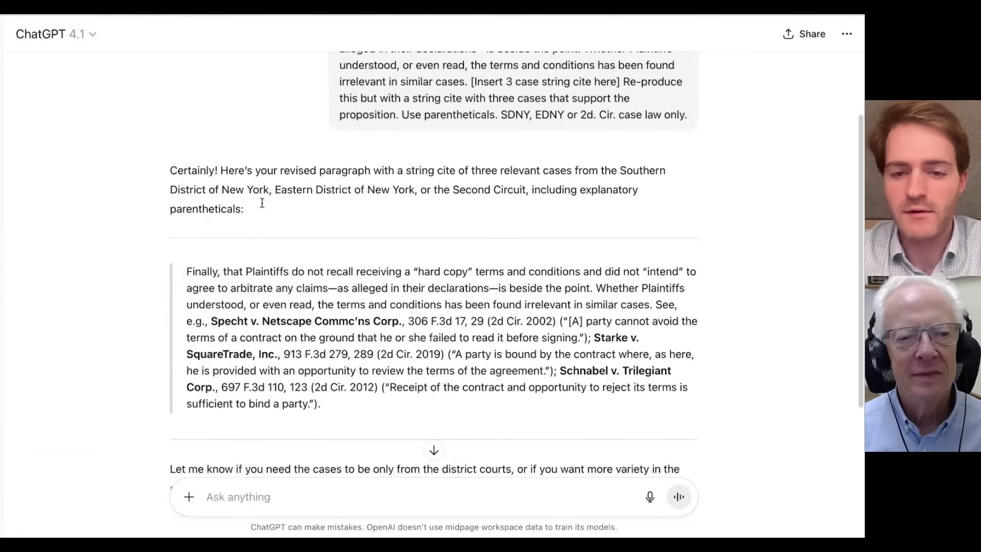
pyautogui.scroll(-1, 253, 276)
pyautogui.moveTo(217, 248); pyautogui.dragTo(231, 279)
pyautogui.click(312, 357)
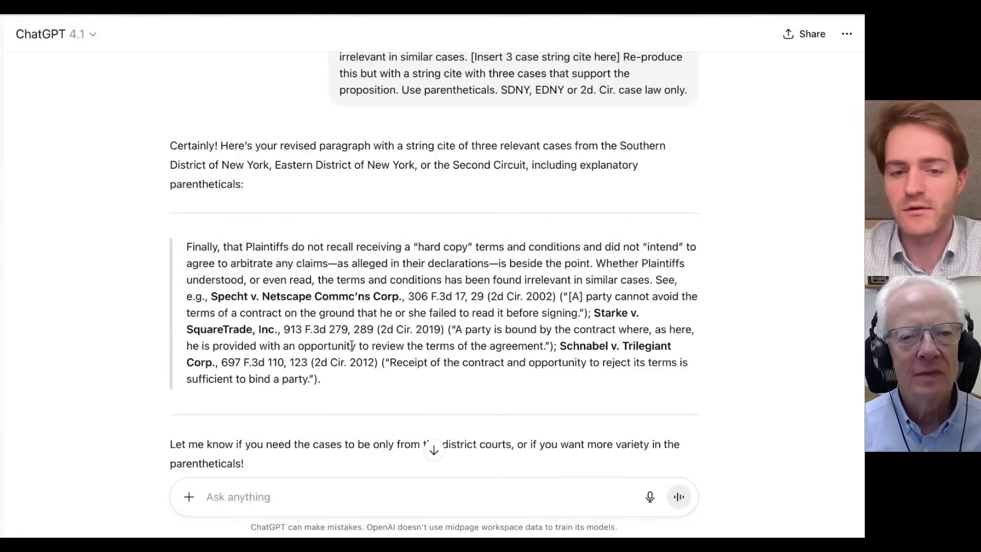
pyautogui.scroll(1, 333, 352)
pyautogui.scroll(-1, 433, 273)
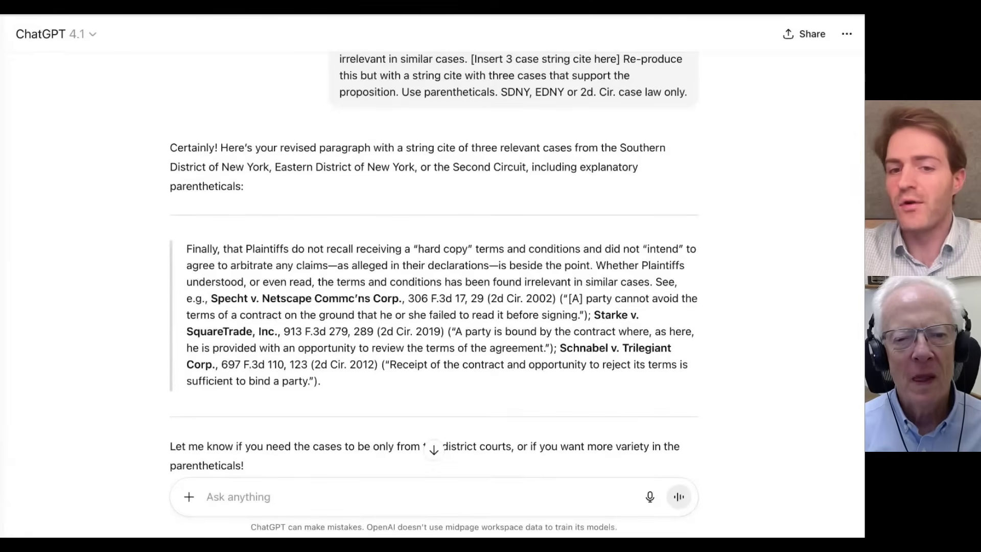
pyautogui.scroll(-1, 433, 273)
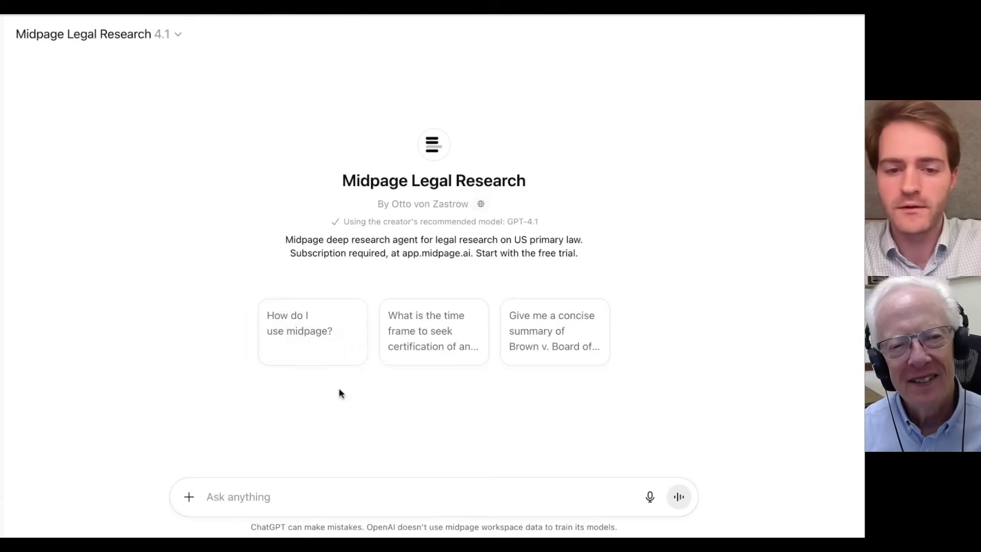
# Send the brief-paragraph string-cite prompt to the Midpage Legal Research GPT and read its answer.
pyautogui.write('Here\'s a short paragraph from my brief. Finally, that Plaintiffs do not recall receiving a "hard copy" terms and conditions and did not "intend" to agree to arbitrate any claims—as alleged in their declarations—is beside the point. Whether Plaintiffs understood, or even read, the terms and conditions has been found irrelevant in similar cases. [Insert 3 case string cite here] Re-produce this but with a string cite with three cases that support the proposition. Use parentheticals. SDNY, EDNY or 2d. Cir. case law only.')
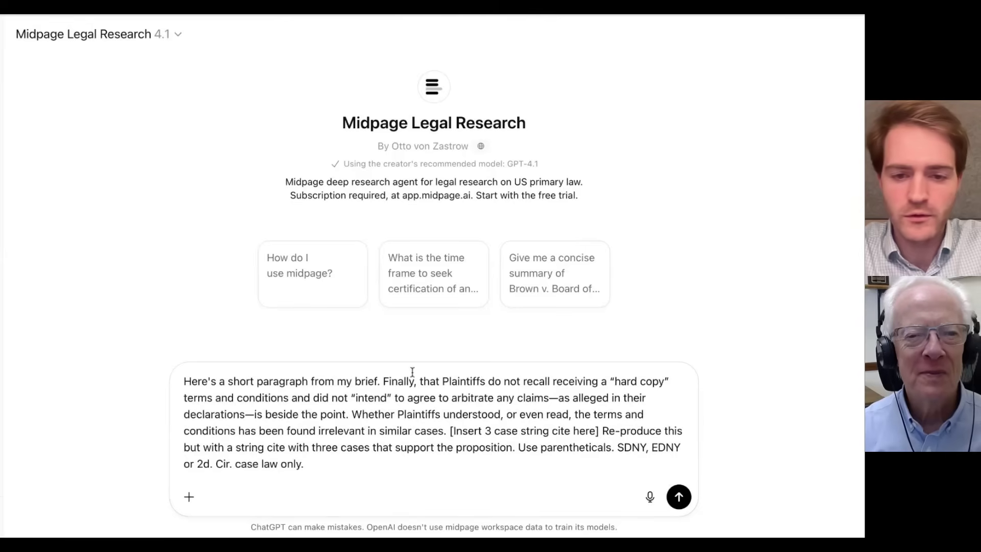
pyautogui.hotkey('shift', 'Return')
pyautogui.press('Return')
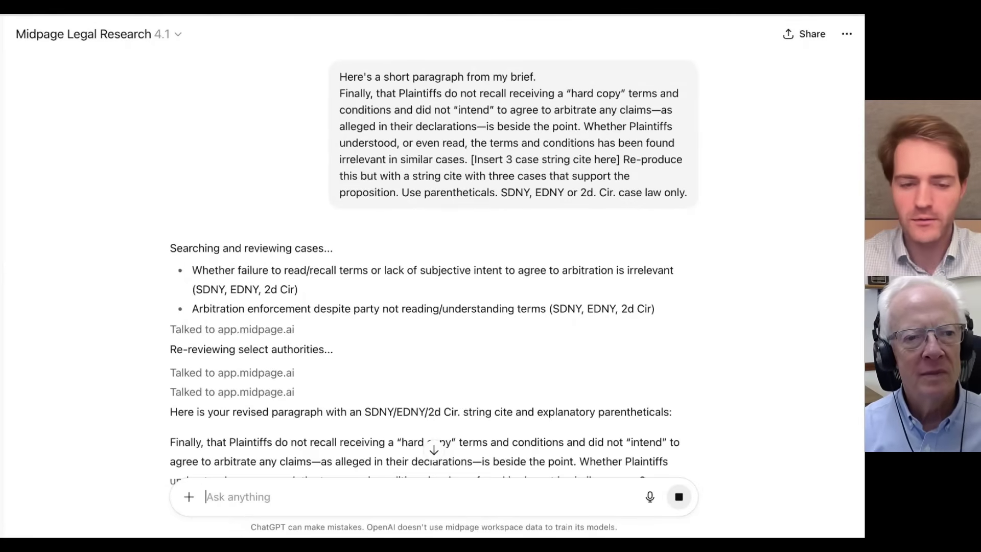
pyautogui.scroll(-4, 532, 347)
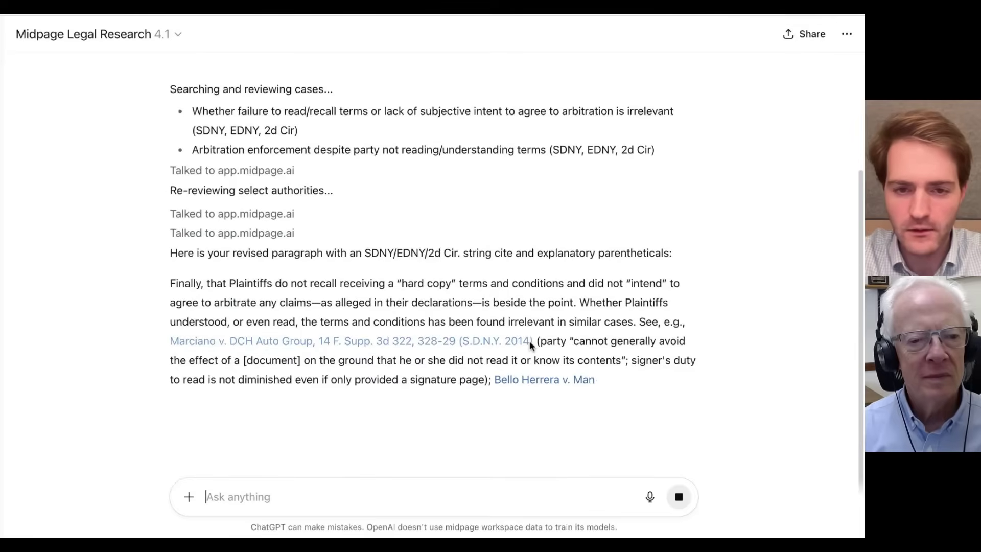
pyautogui.scroll(-1, 448, 272)
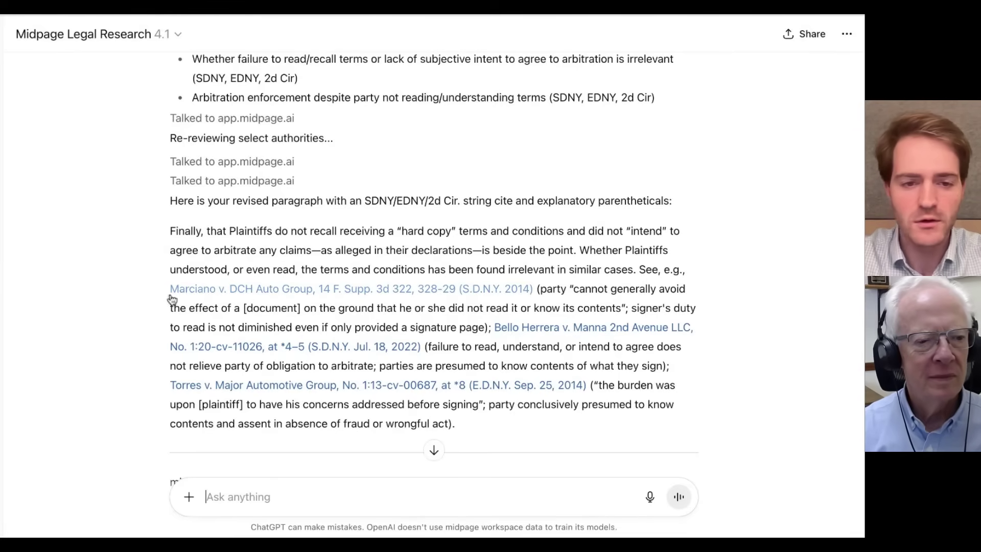
# Open the linked Marciano v. DCH Auto Group citation, 14 F. Supp. 3d 322, in Midpage.
pyautogui.click(210, 293)
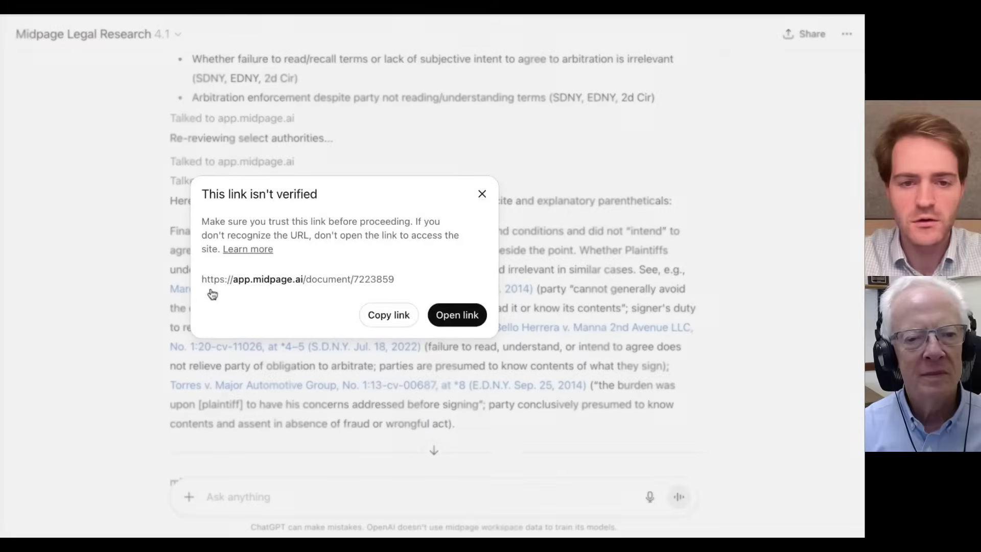
pyautogui.click(435, 307)
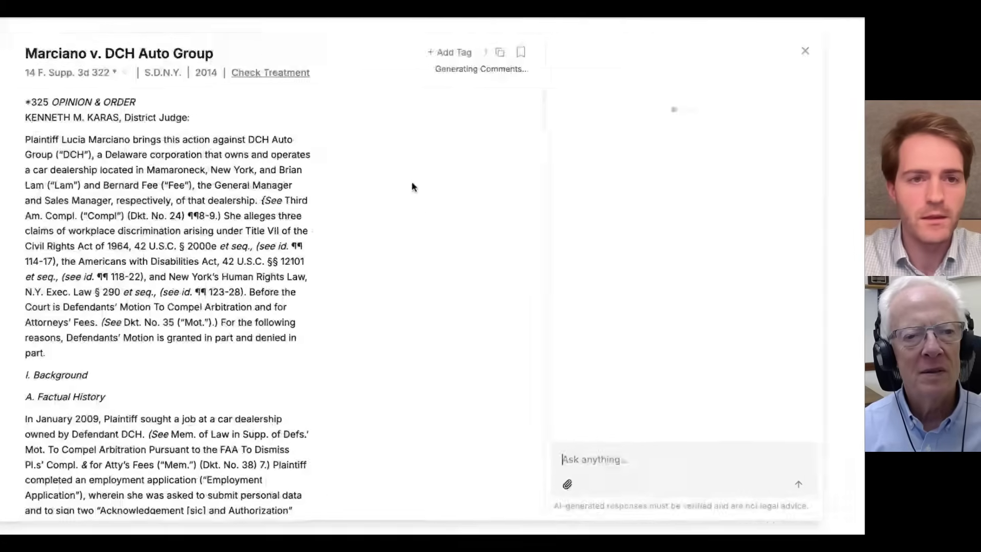
pyautogui.scroll(-1, 161, 232)
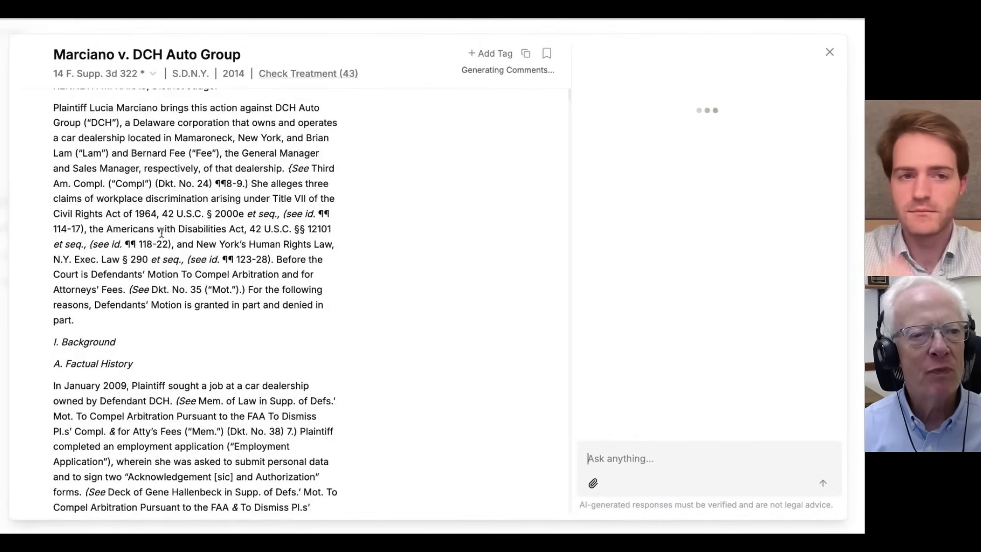